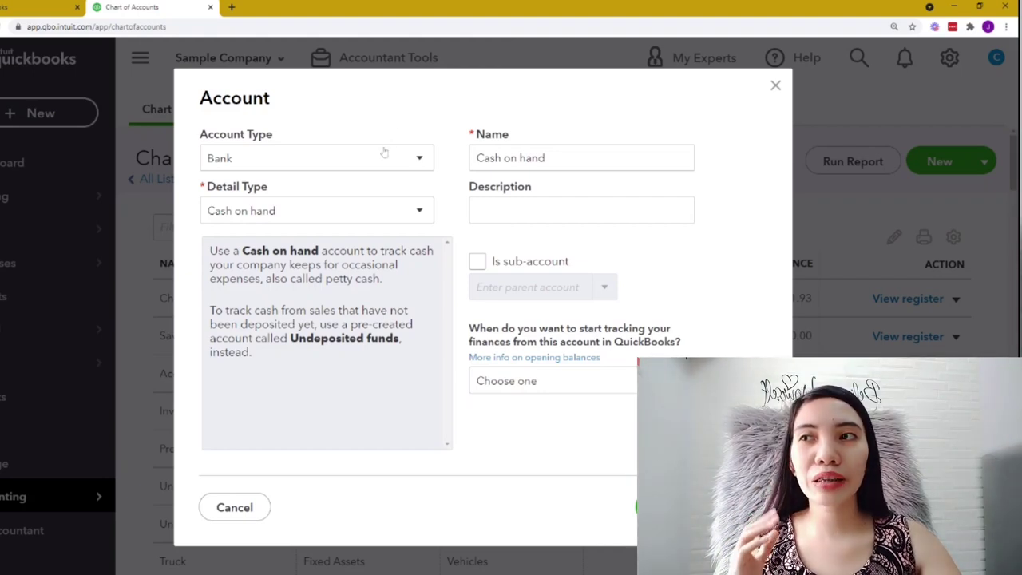
Review the available account types and set the new account's type to Other Current Assets
{"action": "left_click", "coordinate": [333, 162]}
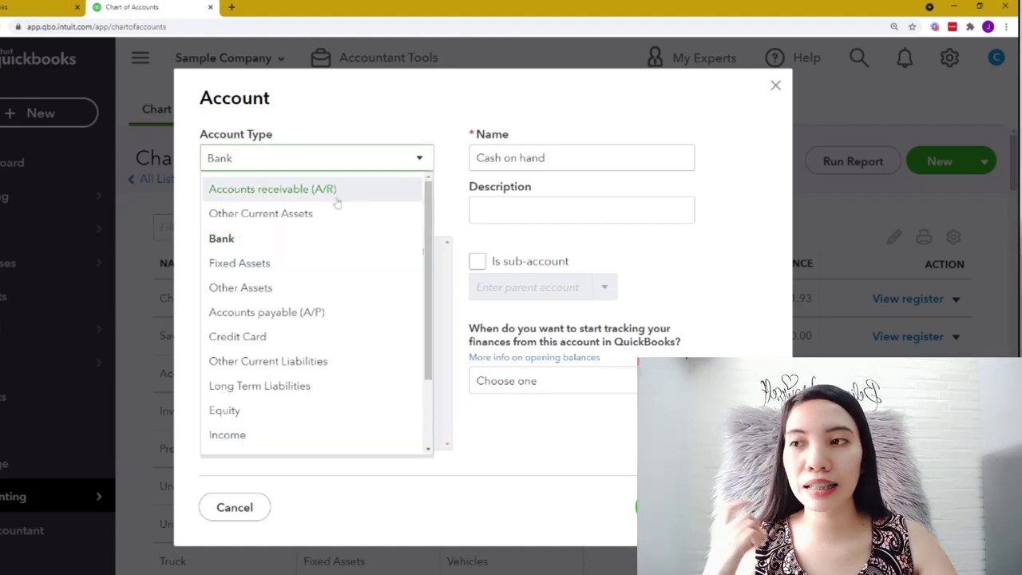
{"action": "scroll", "coordinate": [333, 228], "scroll_direction": "down", "scroll_amount": 3}
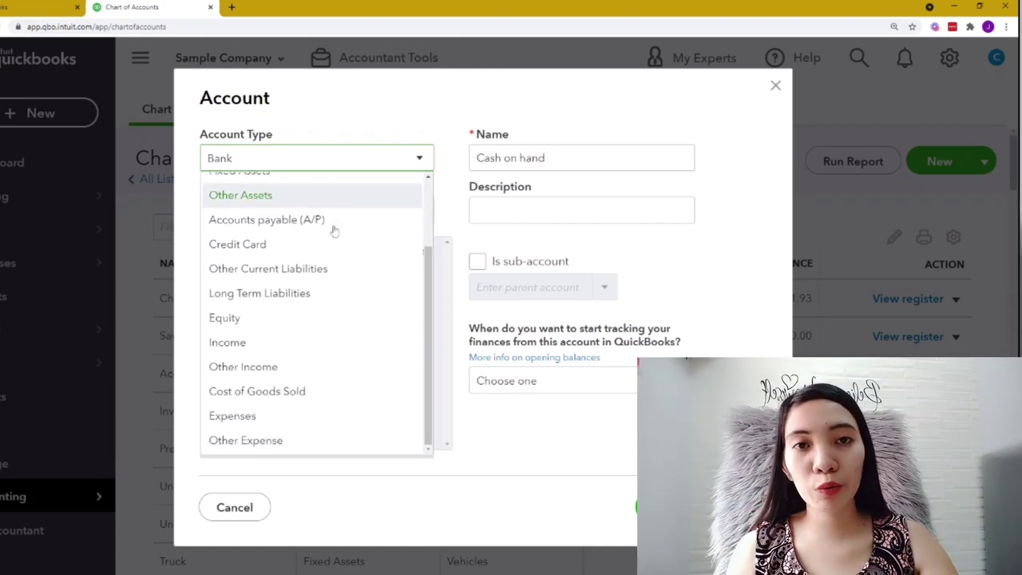
{"action": "scroll", "coordinate": [333, 230], "scroll_direction": "up", "scroll_amount": 3}
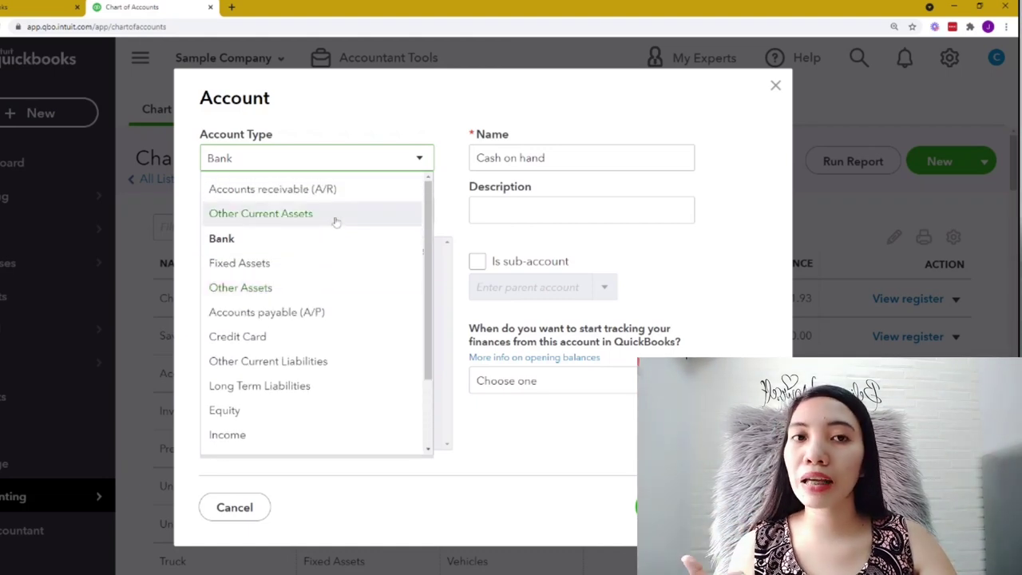
{"action": "scroll", "coordinate": [335, 222], "scroll_direction": "down", "scroll_amount": 3}
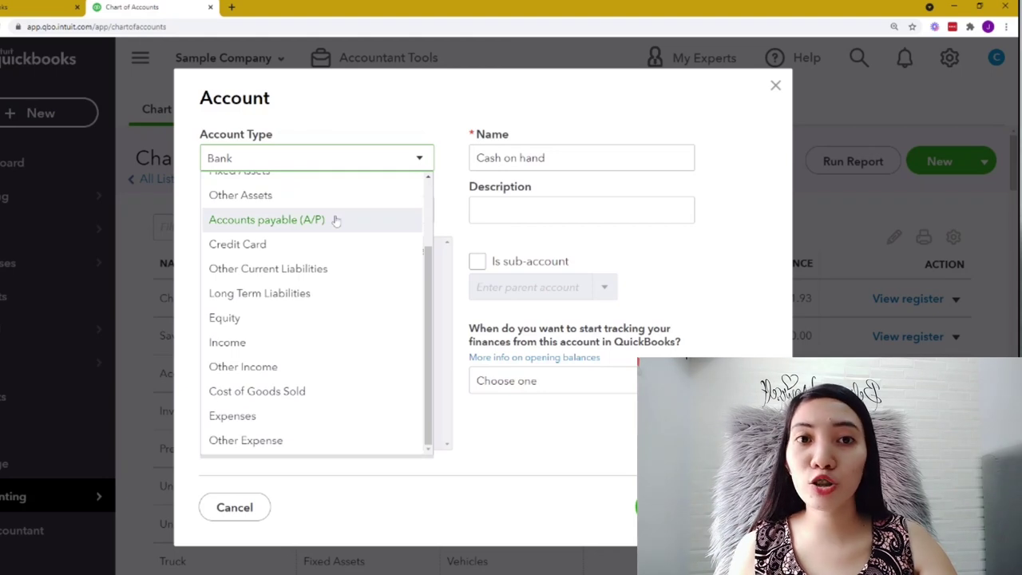
{"action": "scroll", "coordinate": [335, 220], "scroll_direction": "up", "scroll_amount": 2}
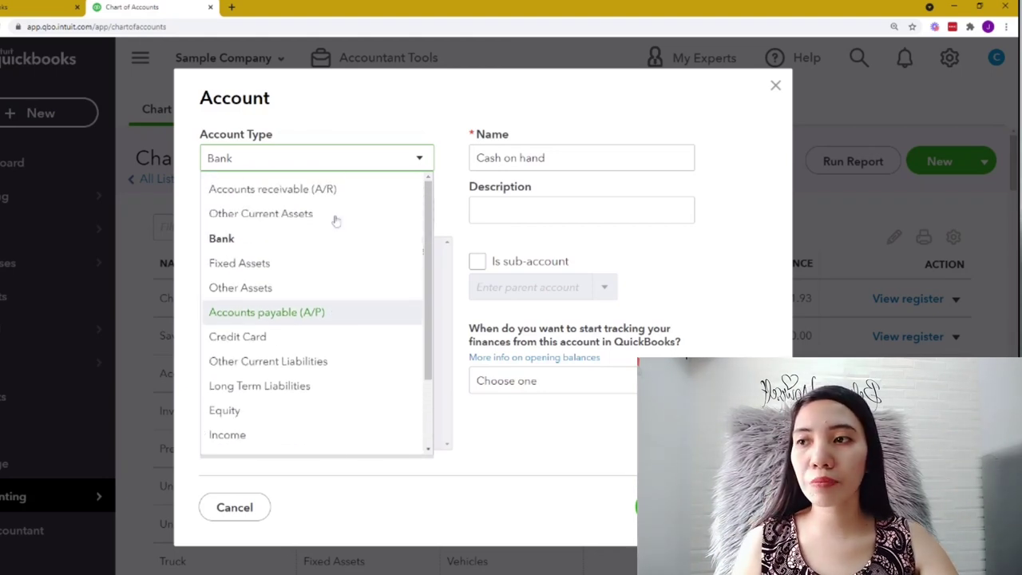
{"action": "scroll", "coordinate": [336, 221], "scroll_direction": "down", "scroll_amount": 2}
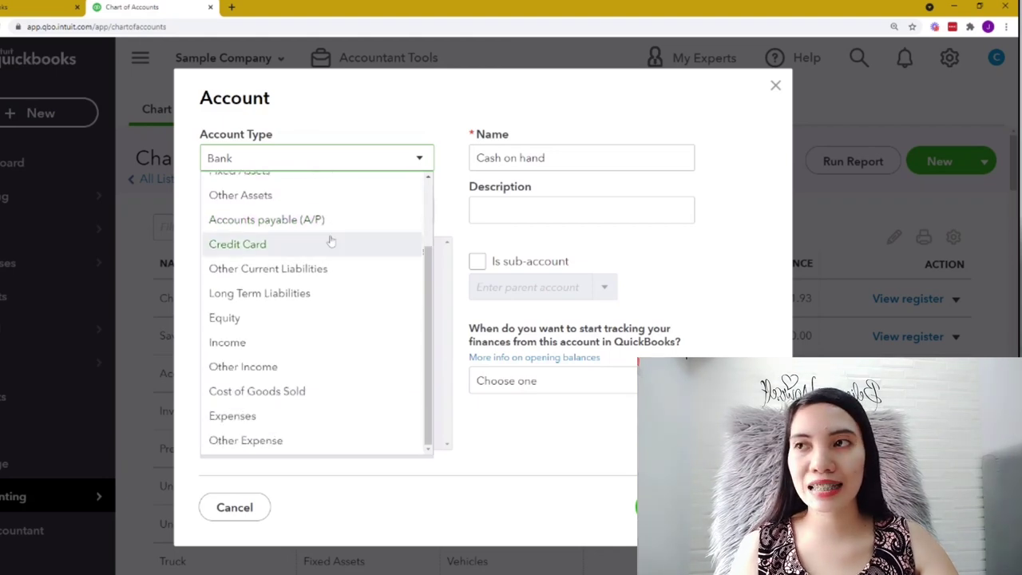
{"action": "scroll", "coordinate": [331, 237], "scroll_direction": "up", "scroll_amount": 2}
{"action": "left_click", "coordinate": [328, 222]}
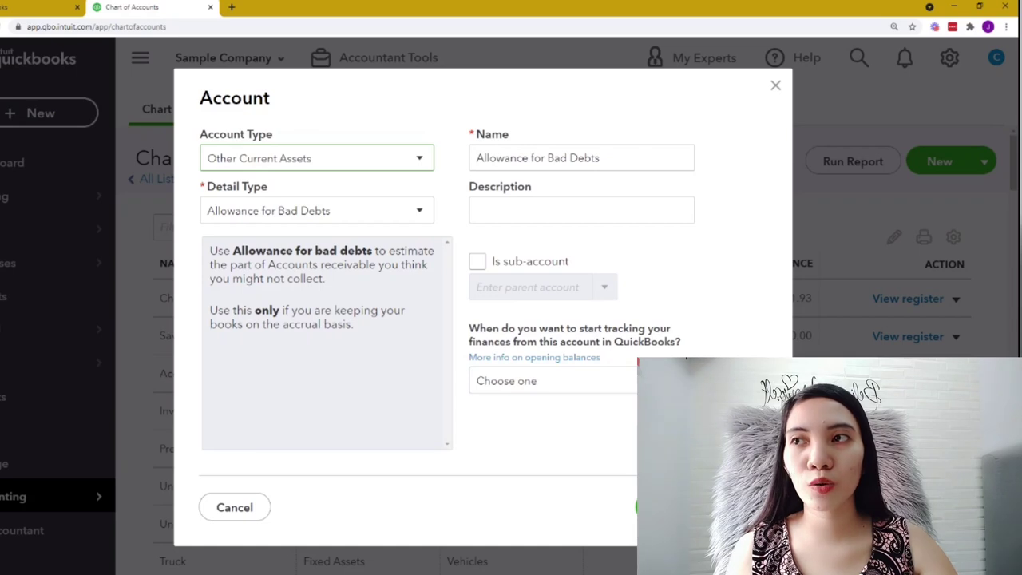
{"action": "left_click", "coordinate": [711, 315]}
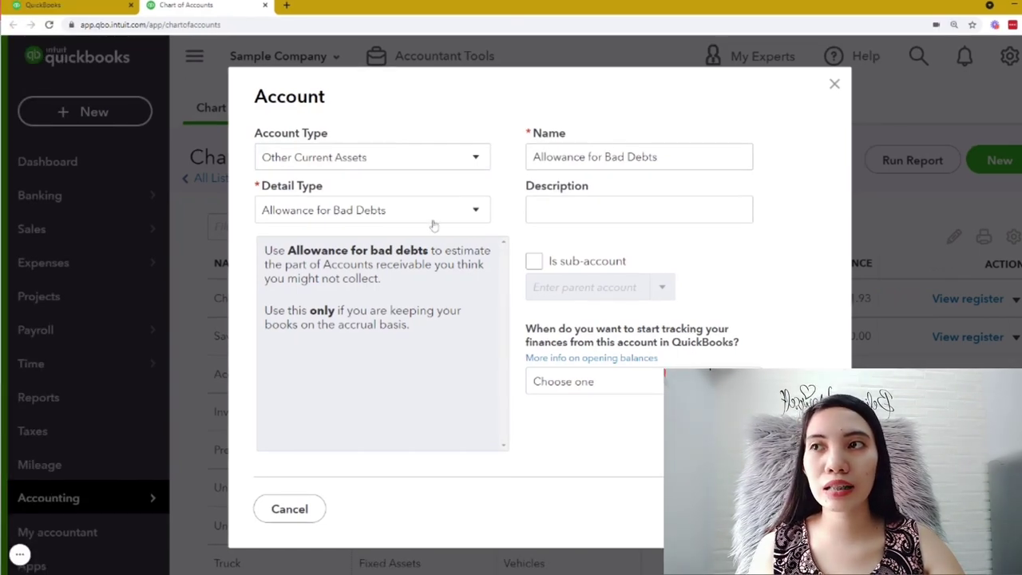
{"action": "left_click", "coordinate": [426, 161]}
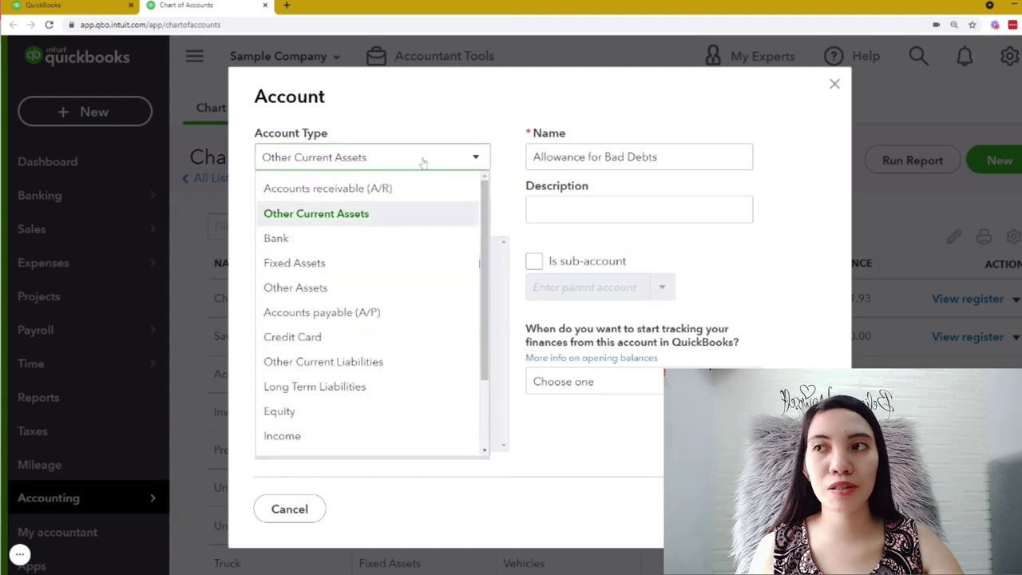
{"action": "left_click", "coordinate": [355, 218]}
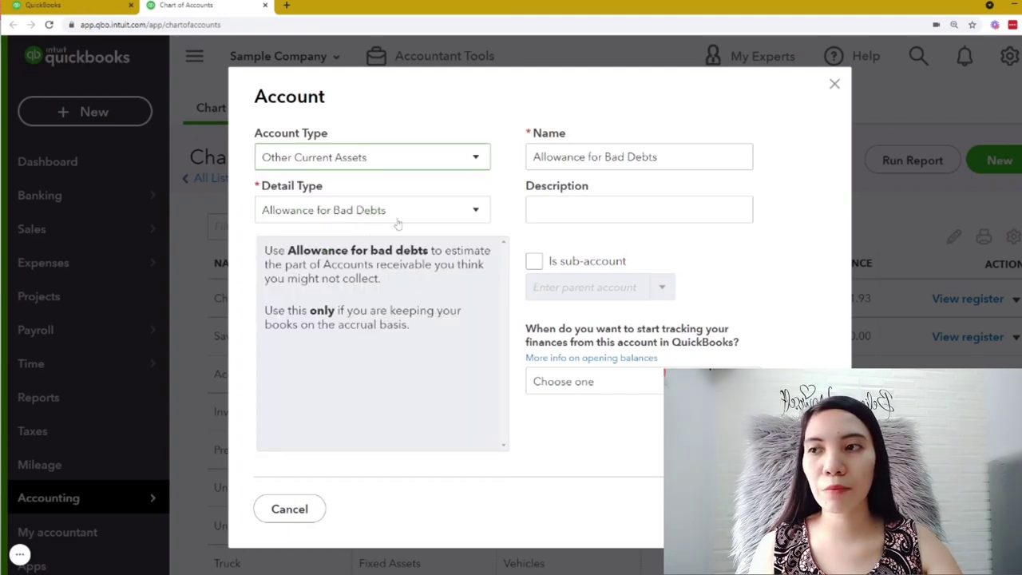
Try the Other Current Assets and Prepaid Expenses detail types, and settle on Other Current Assets for the account
{"action": "left_click", "coordinate": [425, 215]}
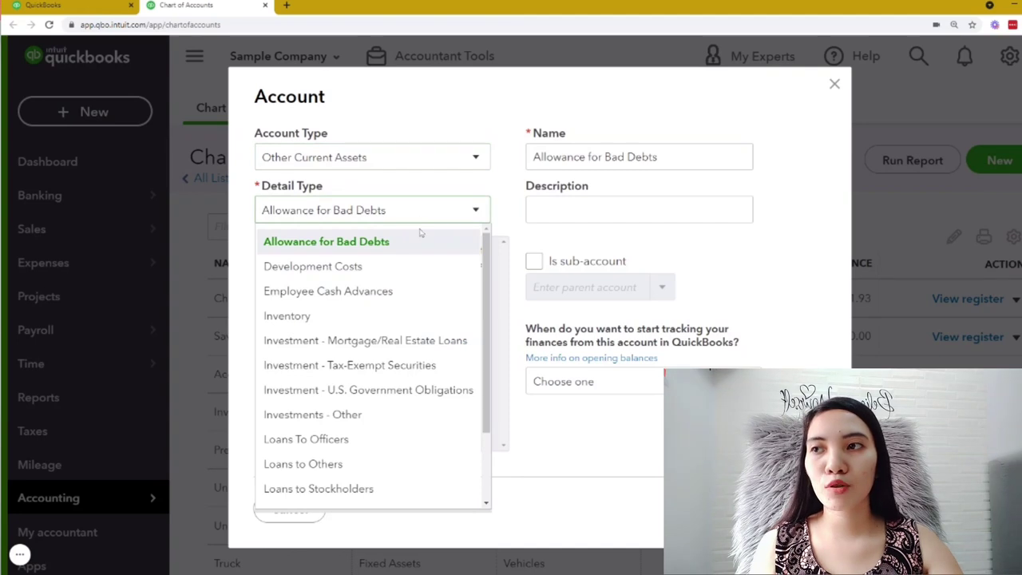
{"action": "scroll", "coordinate": [424, 300], "scroll_direction": "down", "scroll_amount": 3}
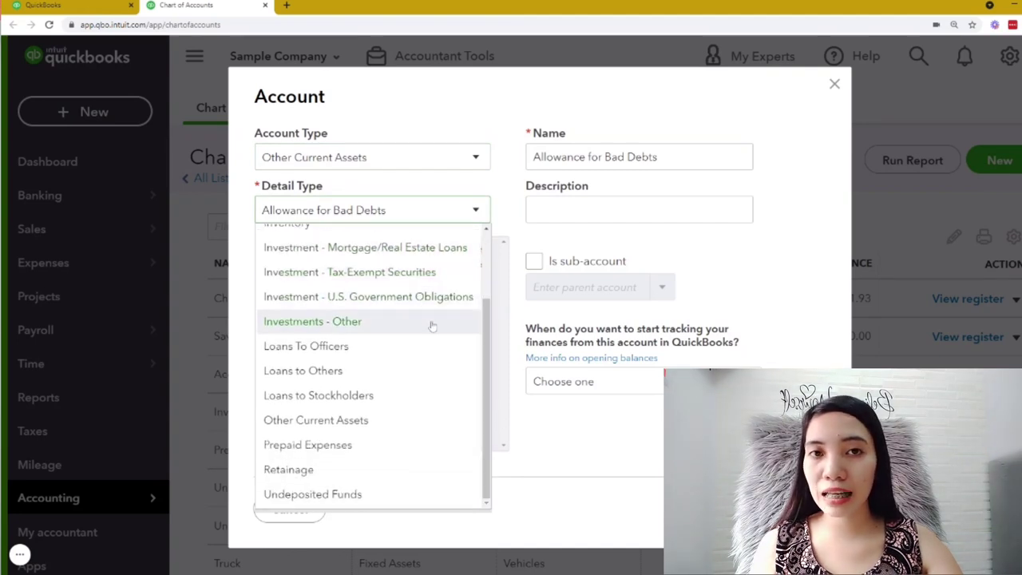
{"action": "left_click", "coordinate": [357, 423]}
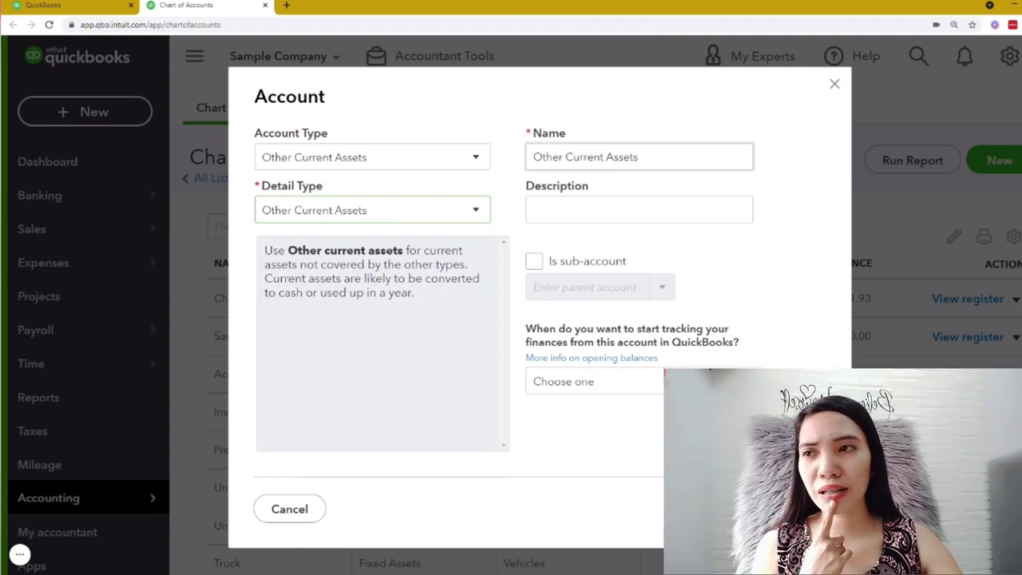
{"action": "left_click", "coordinate": [357, 208]}
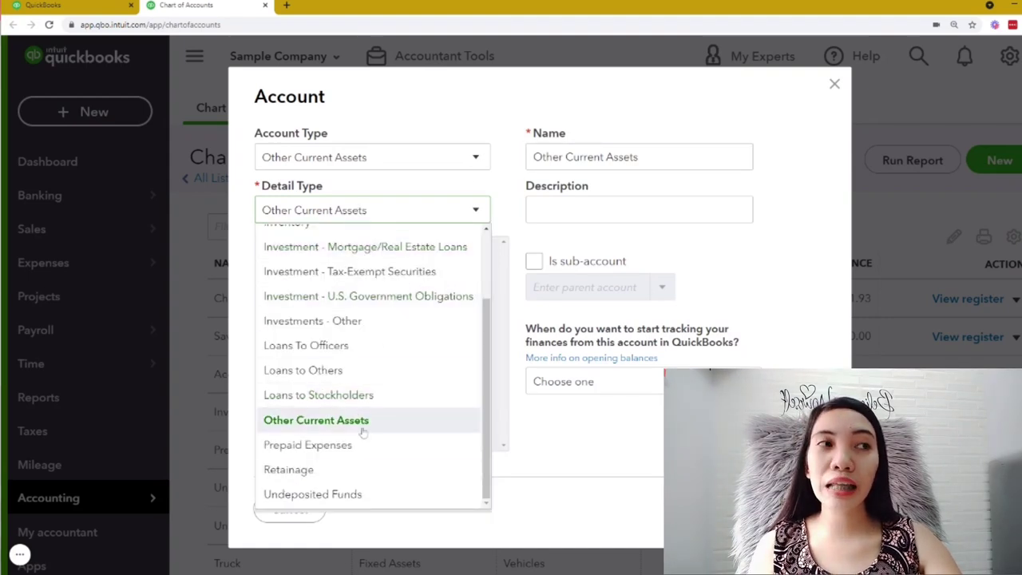
{"action": "left_click", "coordinate": [327, 445]}
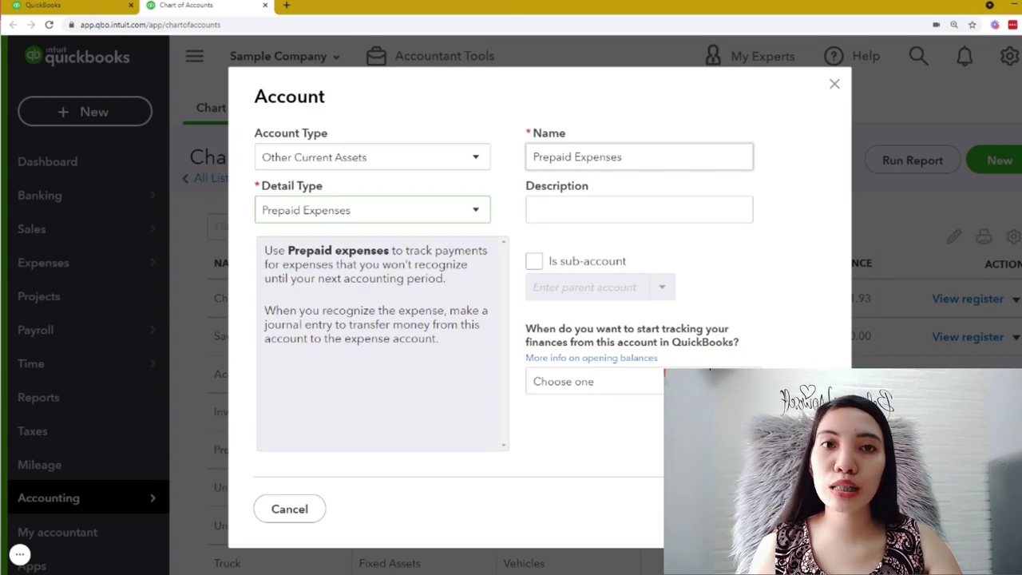
{"action": "left_click", "coordinate": [411, 215]}
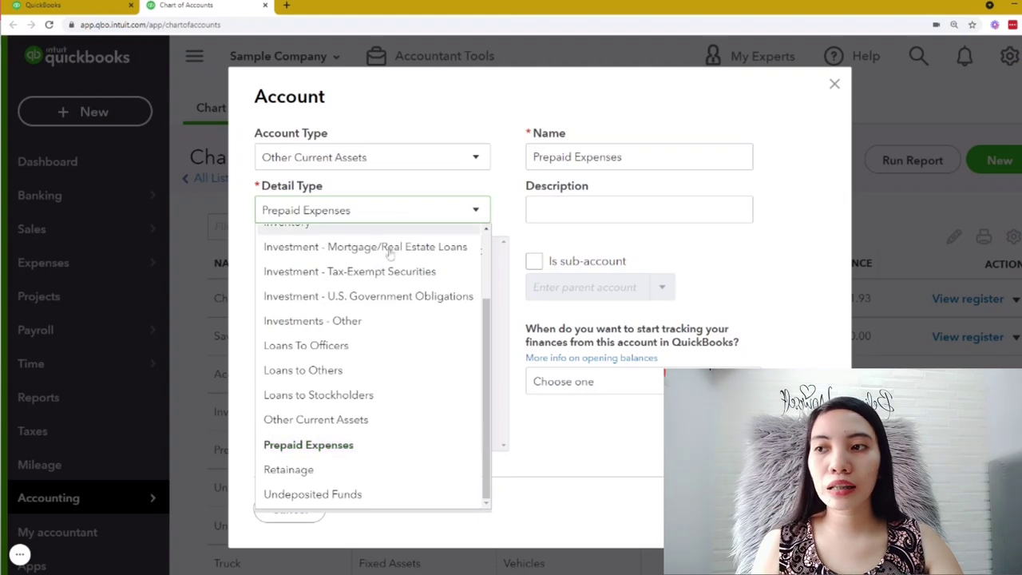
{"action": "left_click", "coordinate": [406, 421]}
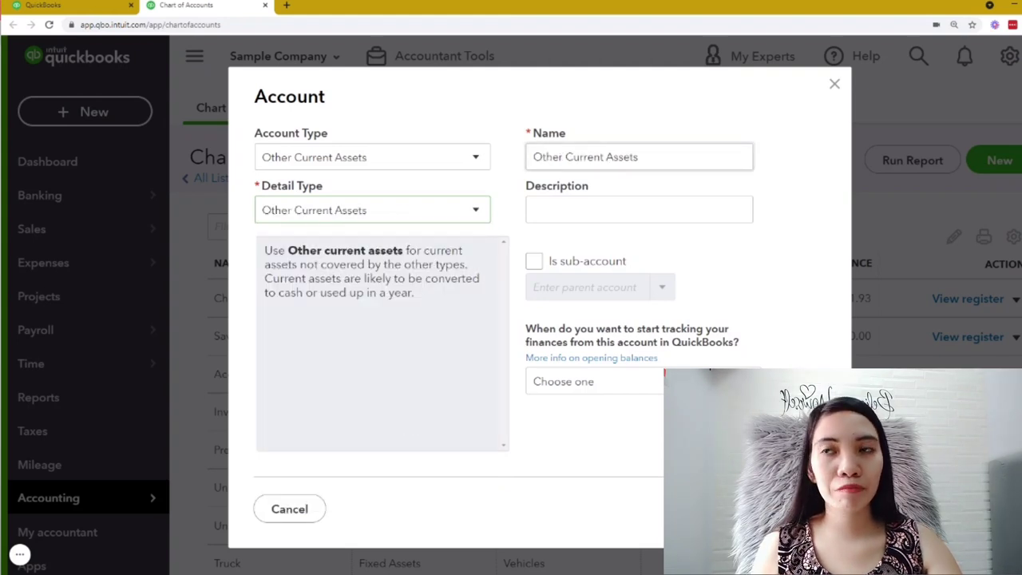
Replace the account name with Trade and Other Receivables, leaving the description empty
{"action": "left_click_drag", "start_coordinate": [638, 157], "coordinate": [532, 157]}
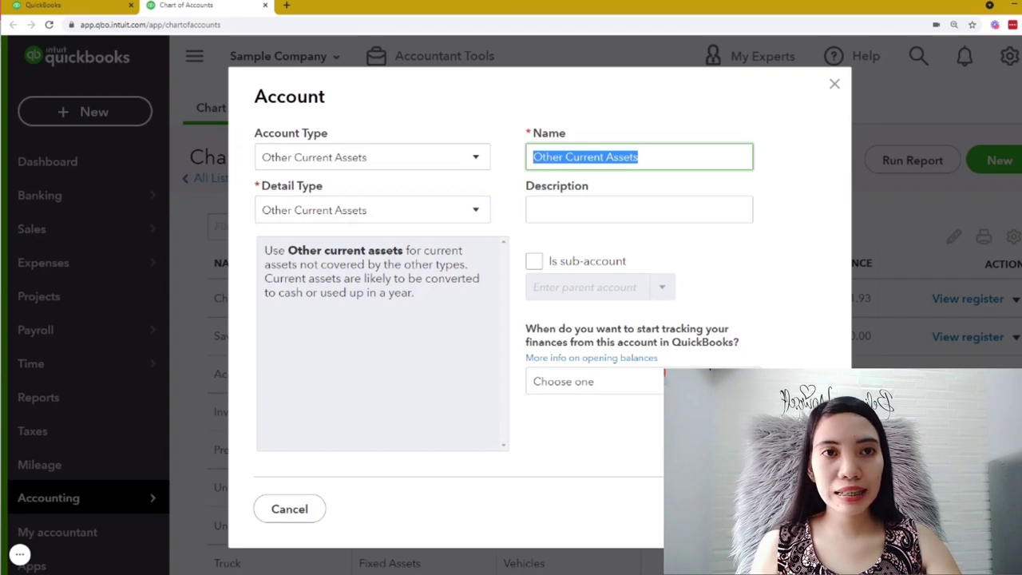
{"action": "key", "text": "BackSpace"}
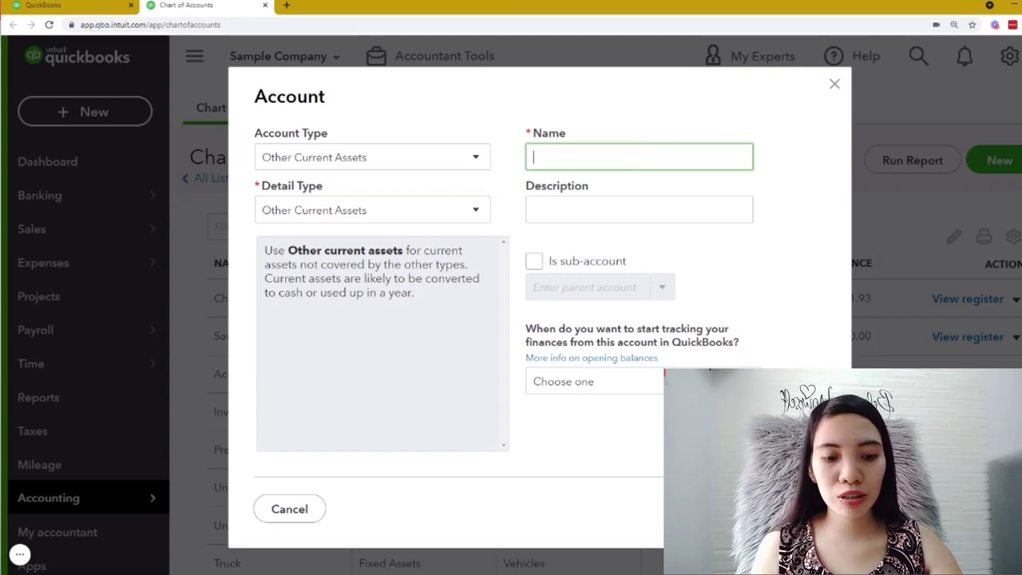
{"action": "type", "text": "Trad"}
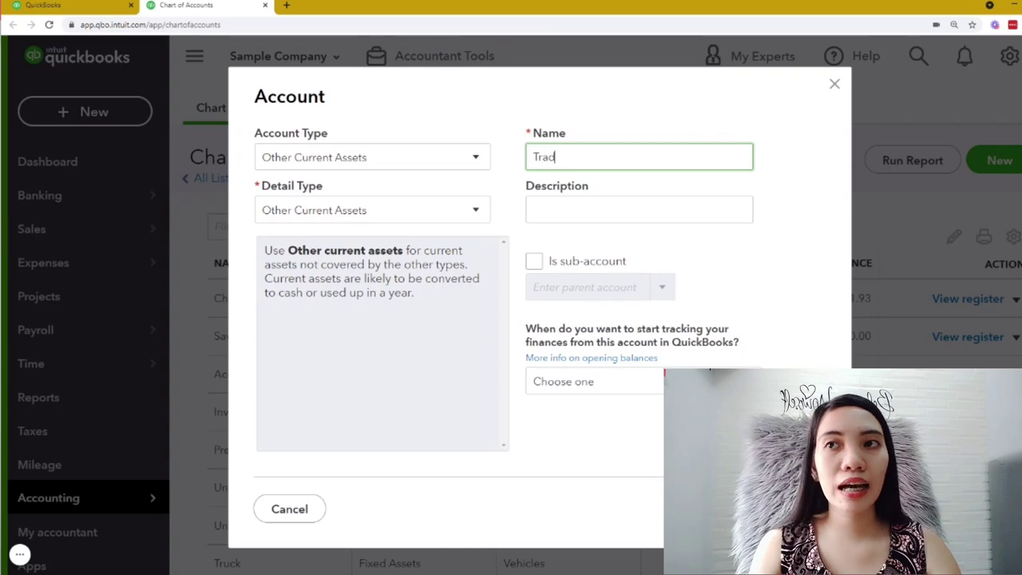
{"action": "type", "text": "e and Other "}
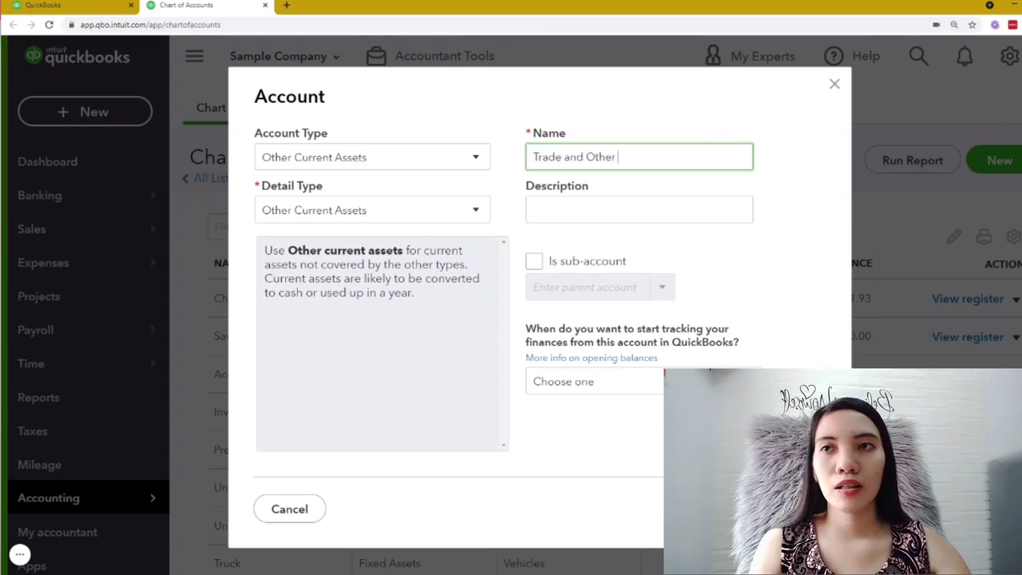
{"action": "type", "text": "Receivables"}
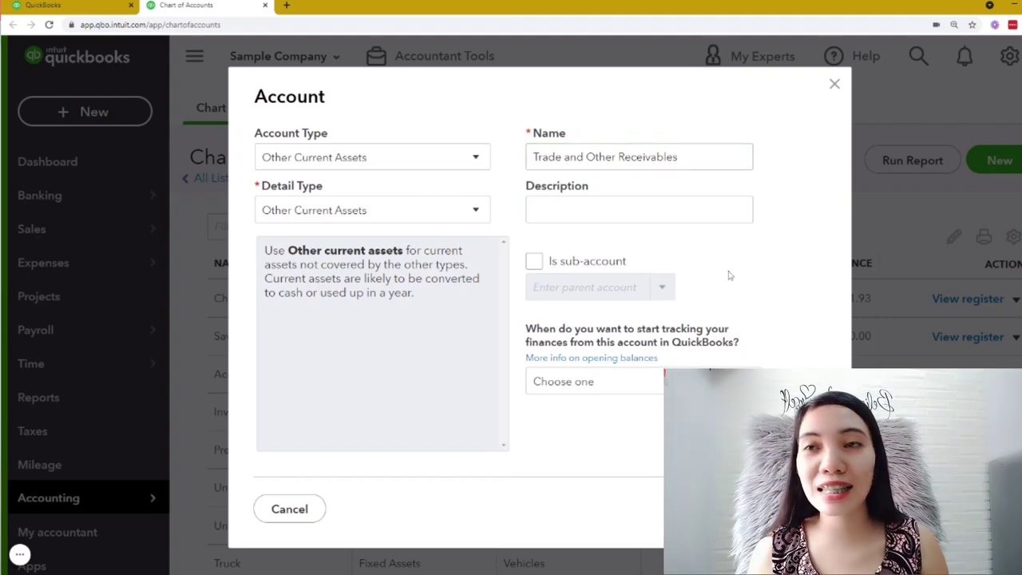
{"action": "key", "text": "Tab"}
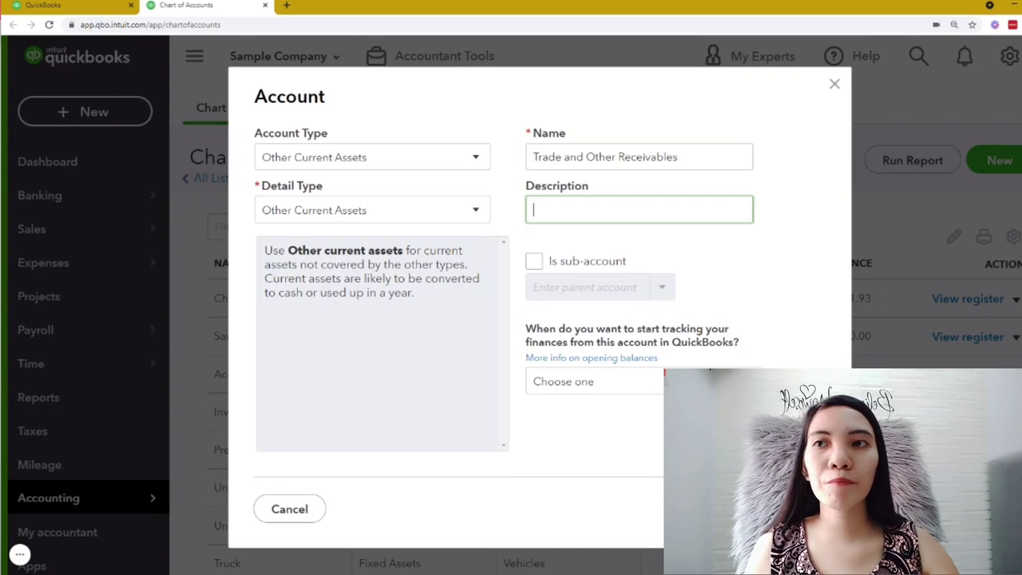
{"action": "left_click", "coordinate": [723, 253]}
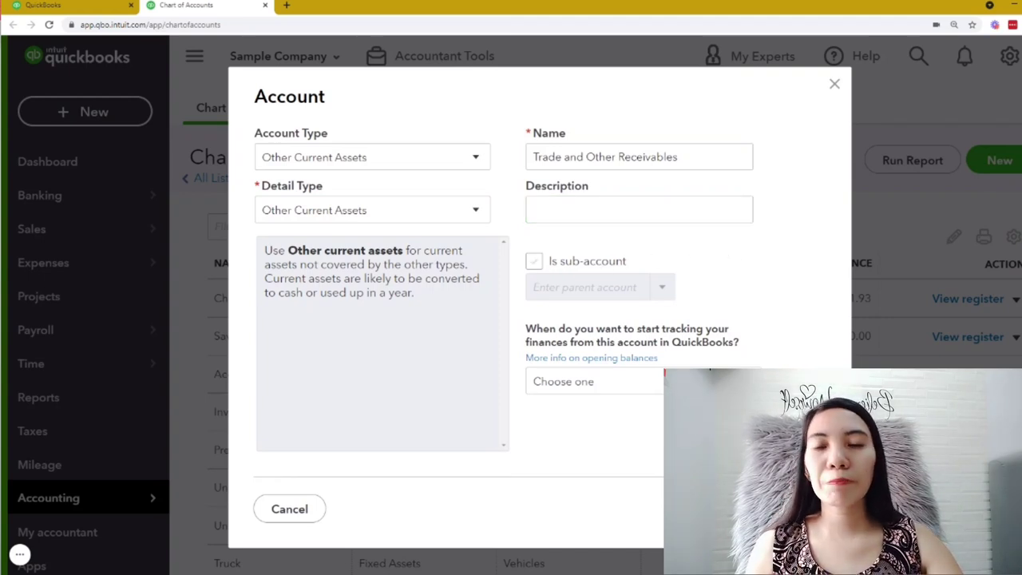
Try making the account a sub-account of Accounts Receivable (A/R), and turn the sub-account option back off
{"action": "left_click", "coordinate": [534, 262]}
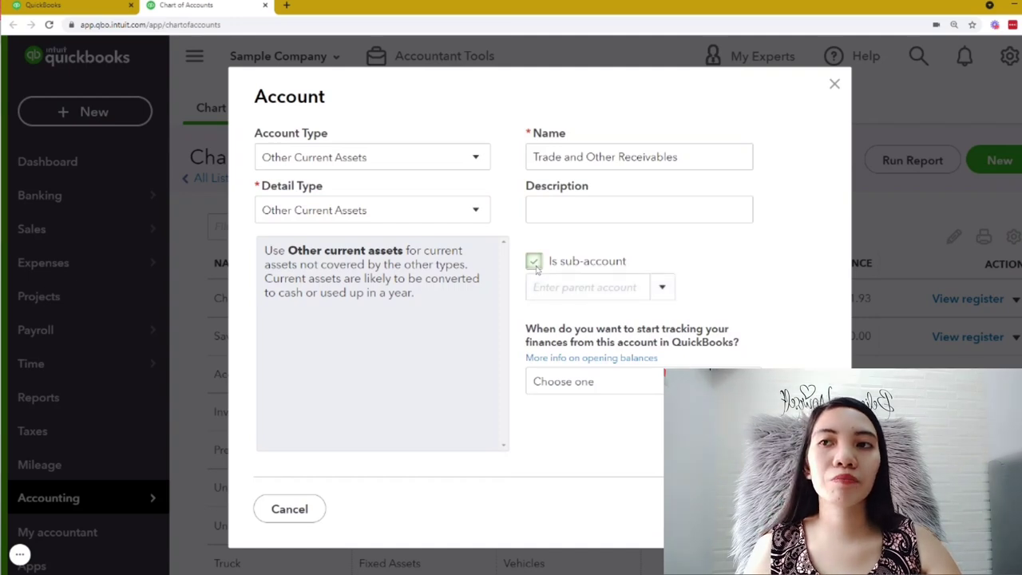
{"action": "left_click", "coordinate": [661, 287]}
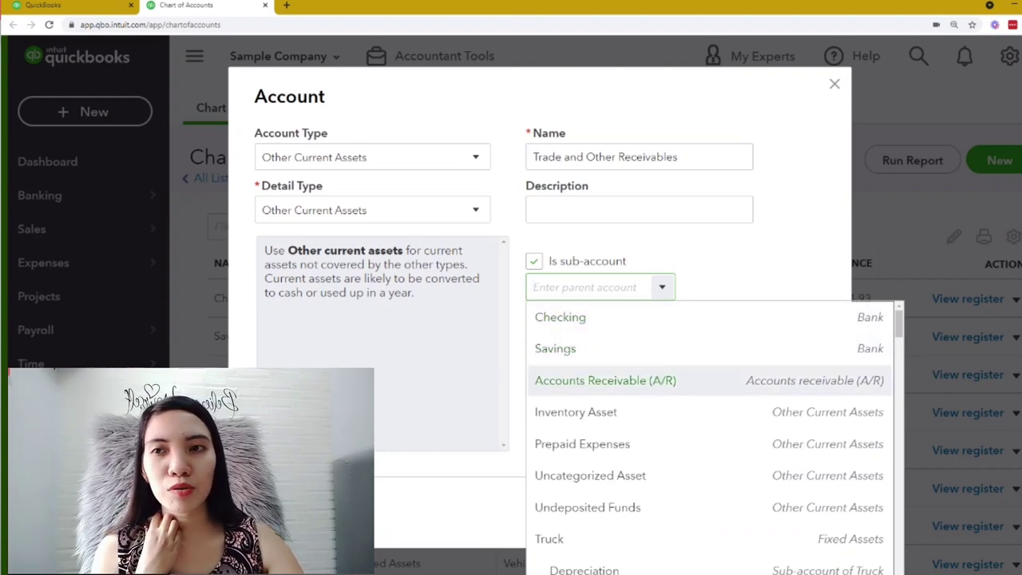
{"action": "left_click", "coordinate": [700, 384]}
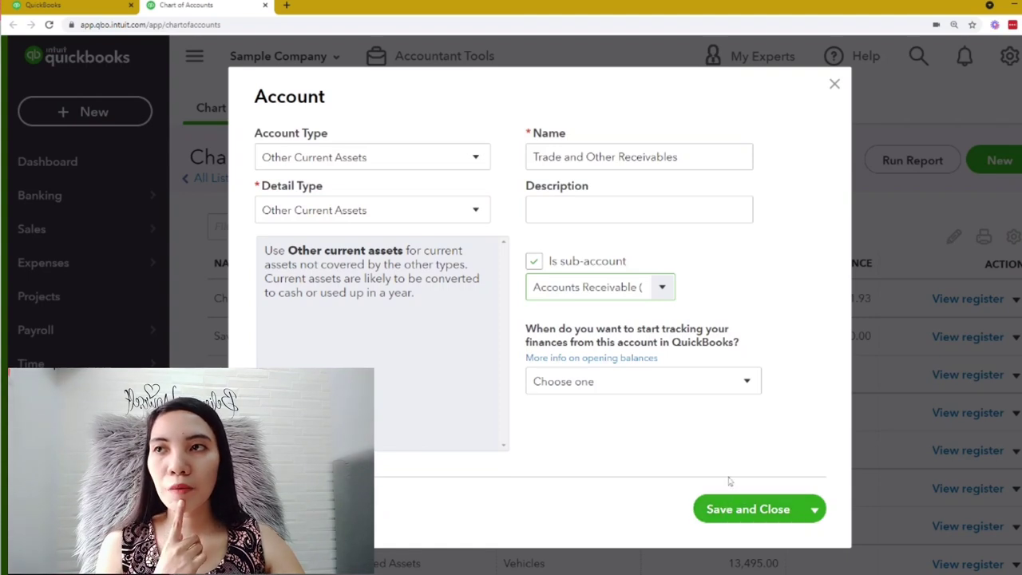
{"action": "left_click", "coordinate": [532, 264]}
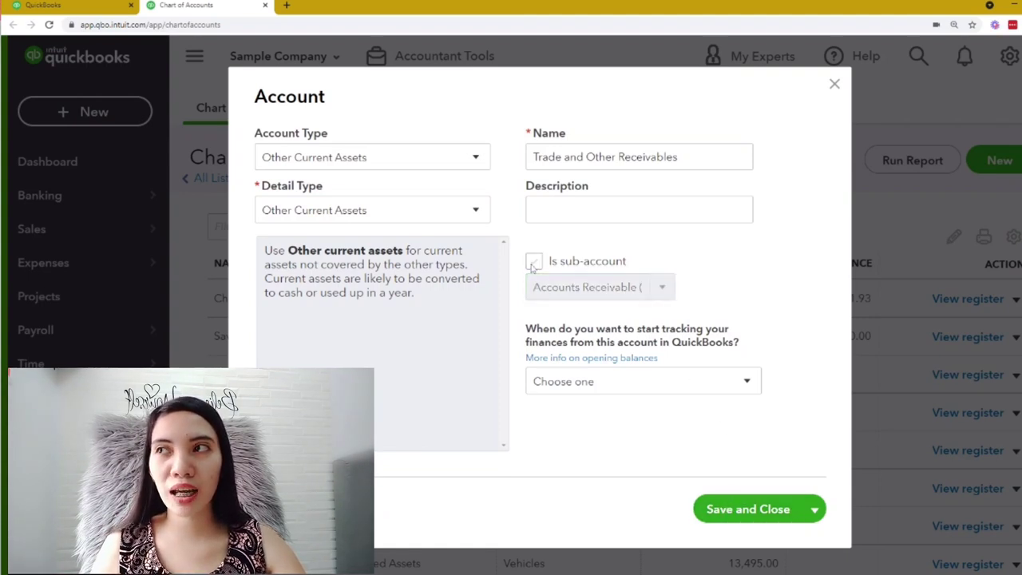
Set the account type to Bank and the detail type to Checking
{"action": "left_click", "coordinate": [418, 159]}
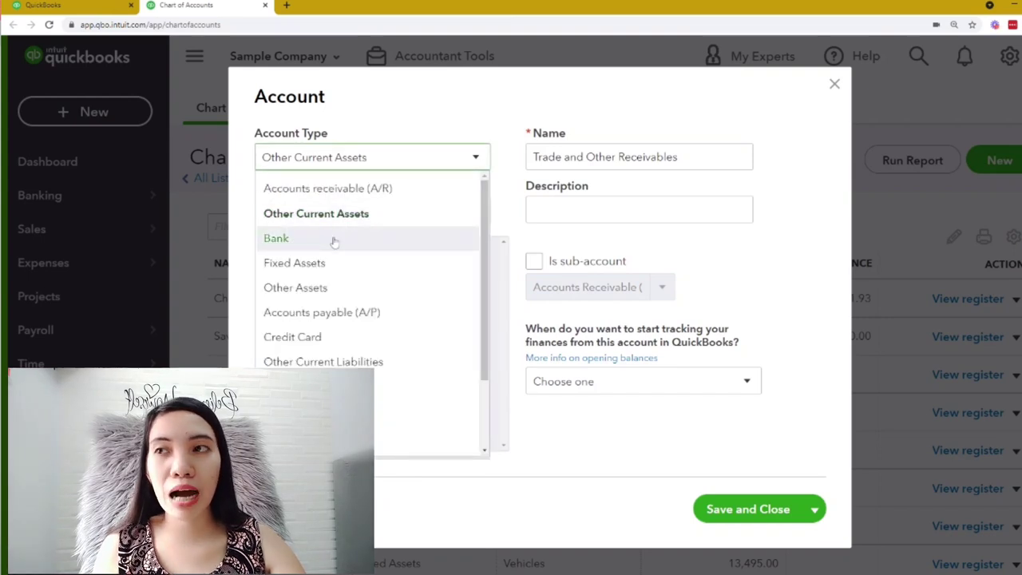
{"action": "left_click", "coordinate": [334, 242]}
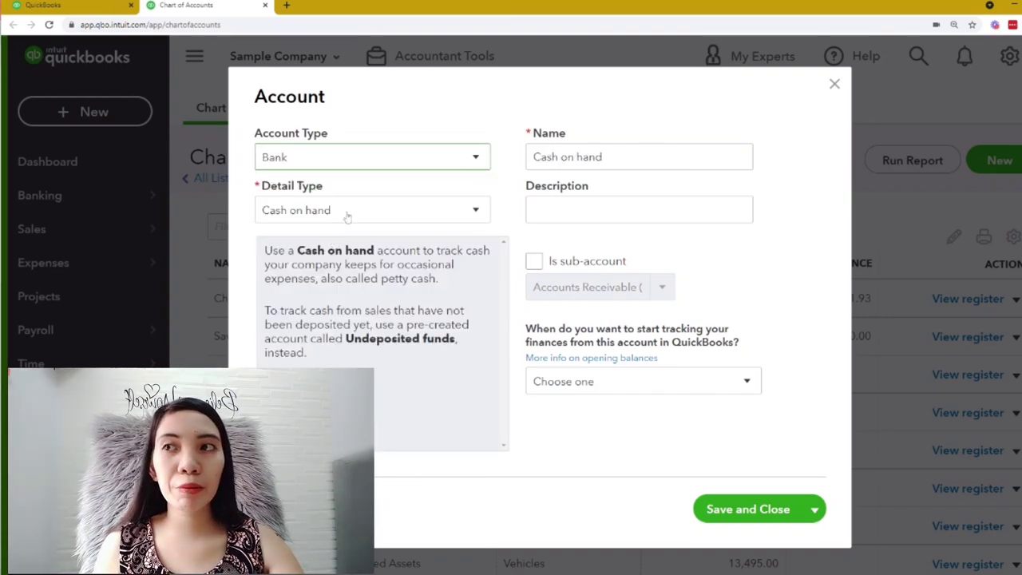
{"action": "left_click", "coordinate": [347, 214]}
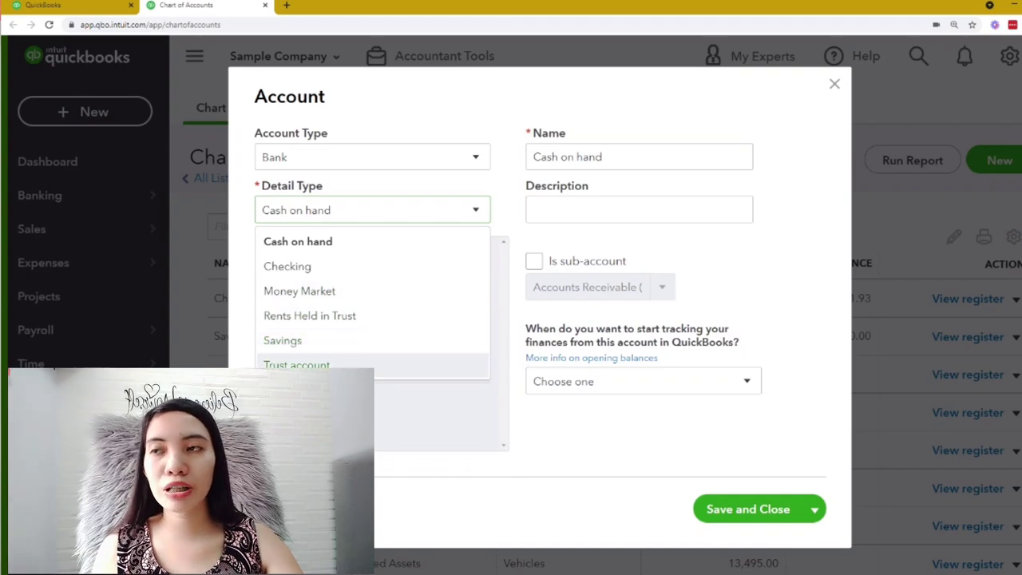
{"action": "left_click", "coordinate": [361, 269]}
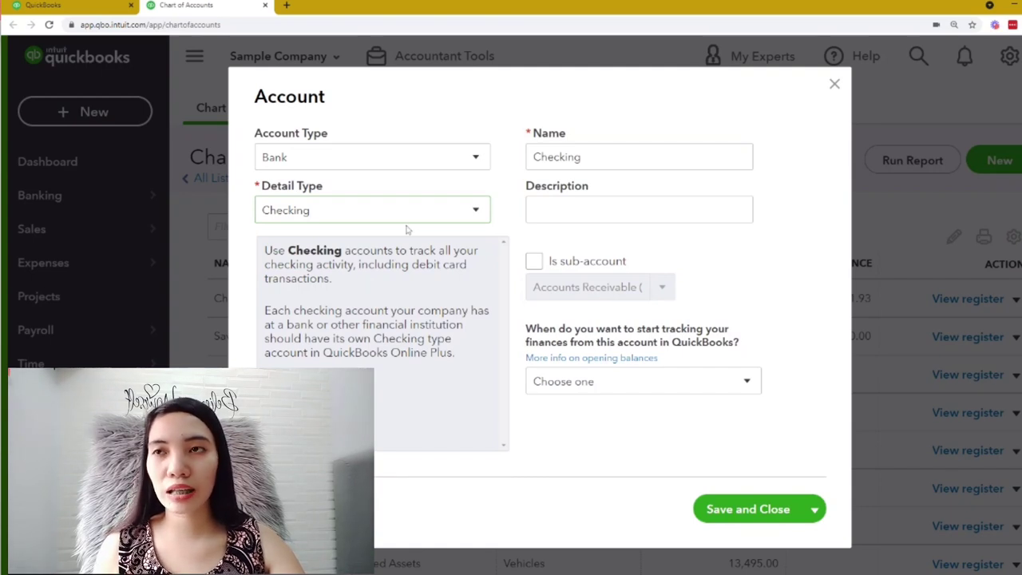
Add the word Bank in front of the account name so it reads Bank Checking
{"action": "left_click", "coordinate": [542, 159]}
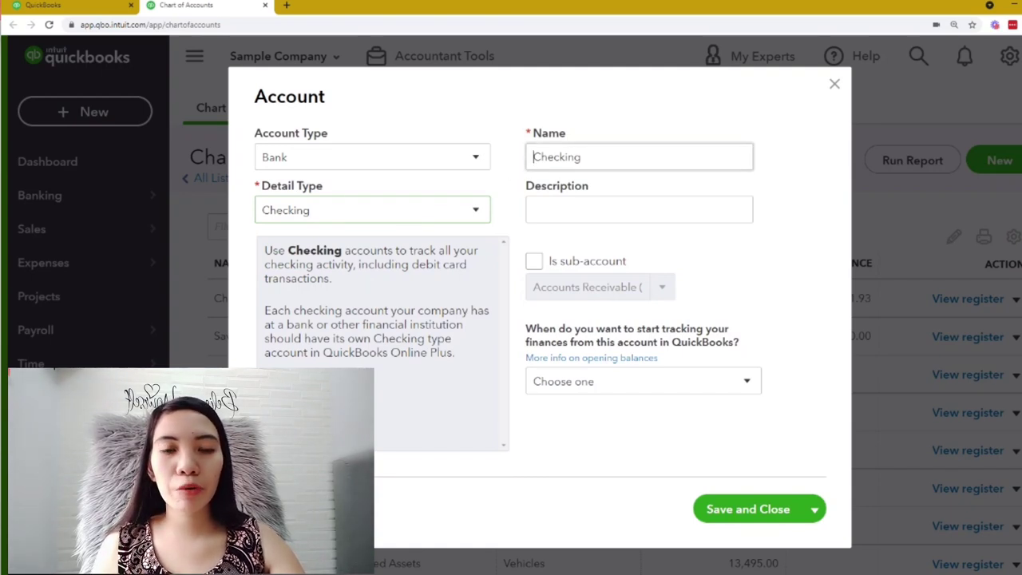
{"action": "left_click", "coordinate": [533, 156]}
{"action": "left_click", "coordinate": [533, 156]}
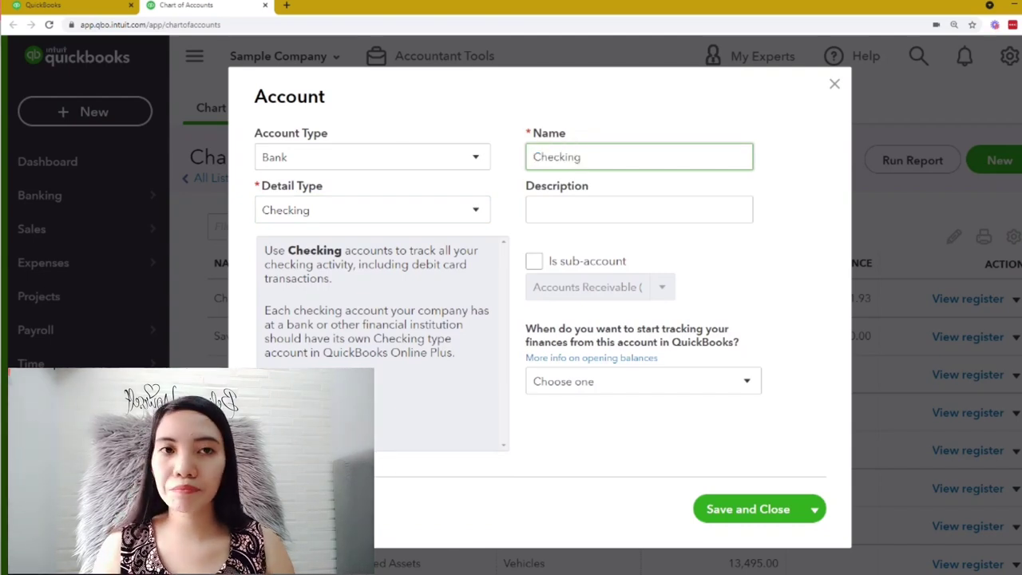
{"action": "type", "text": "Bank "}
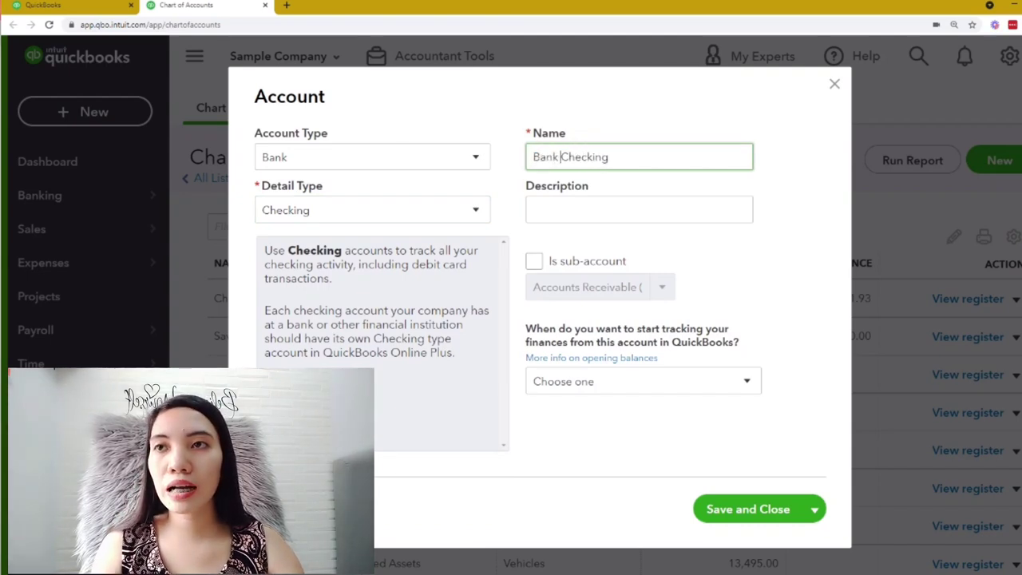
Extend the account name to read Bank of Amerika Checking and select its Bank of Amerika part
{"action": "type", "text": "of Amer"}
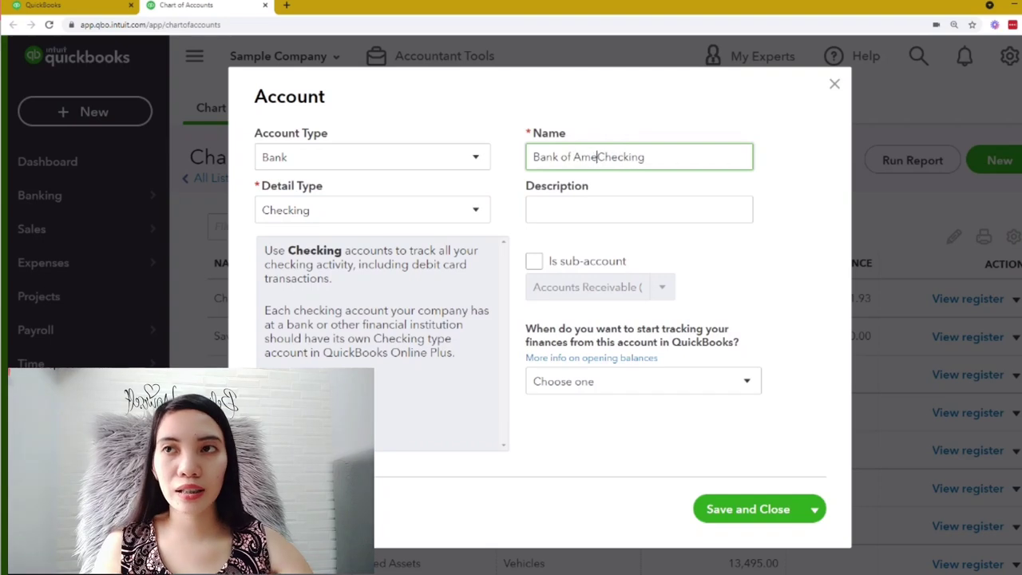
{"action": "type", "text": "ika"}
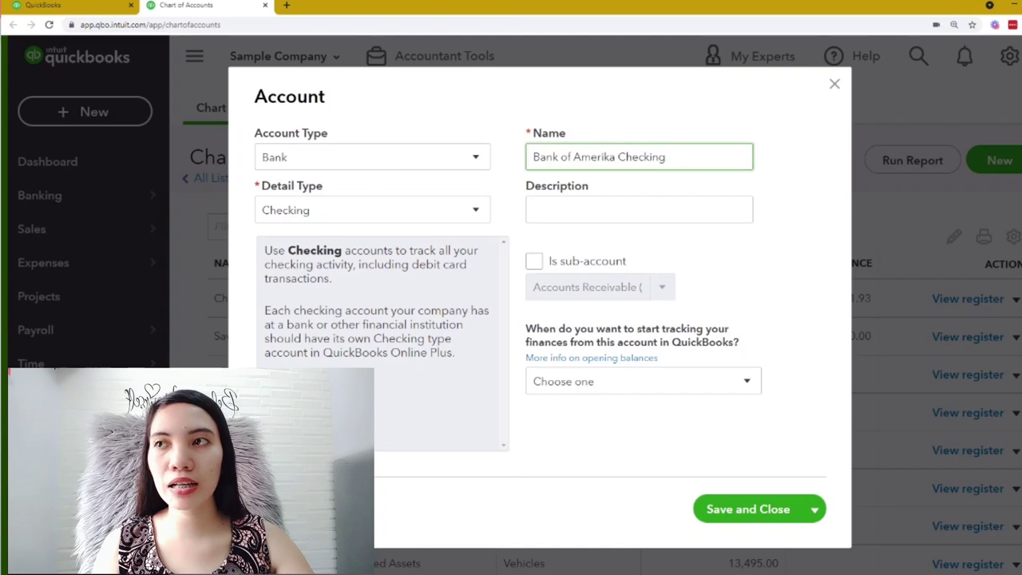
{"action": "key", "text": "shift+Home"}
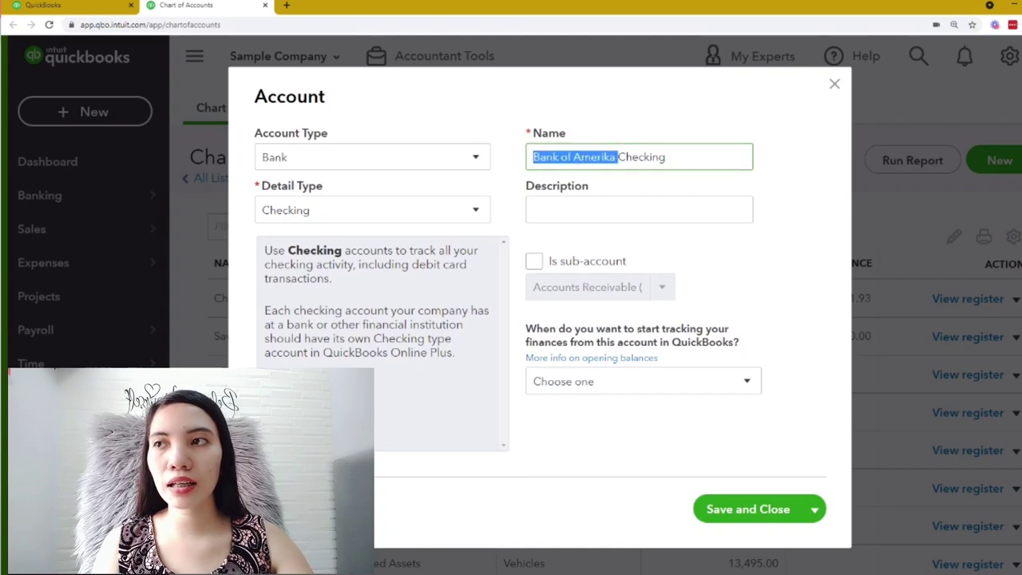
Change the detail type to Savings and put Bank of Amerika in front of the account name, making it Bank of Amerika Savings
{"action": "left_click", "coordinate": [359, 218]}
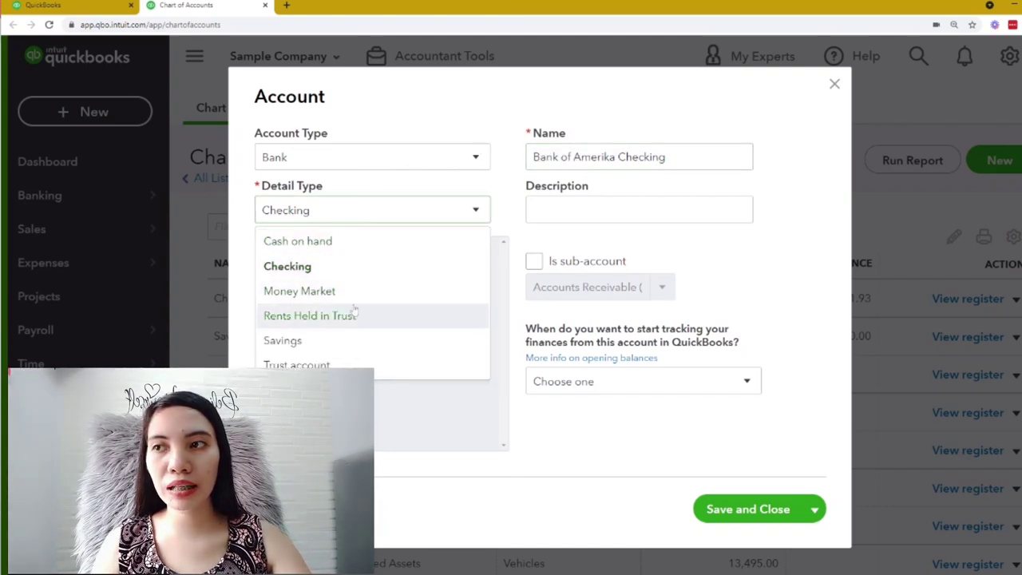
{"action": "left_click", "coordinate": [328, 349]}
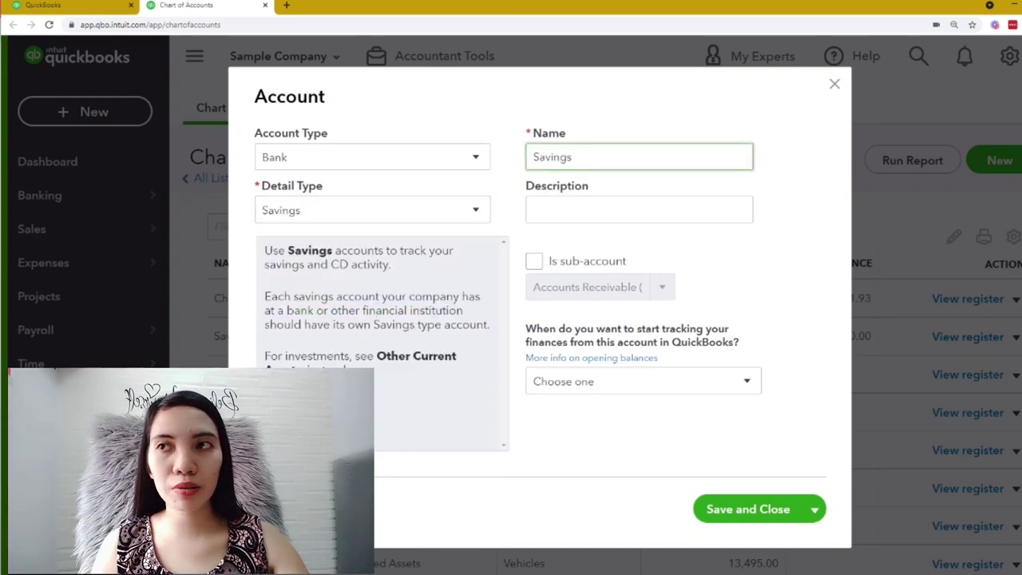
{"action": "type", "text": "Bank of Amerika"}
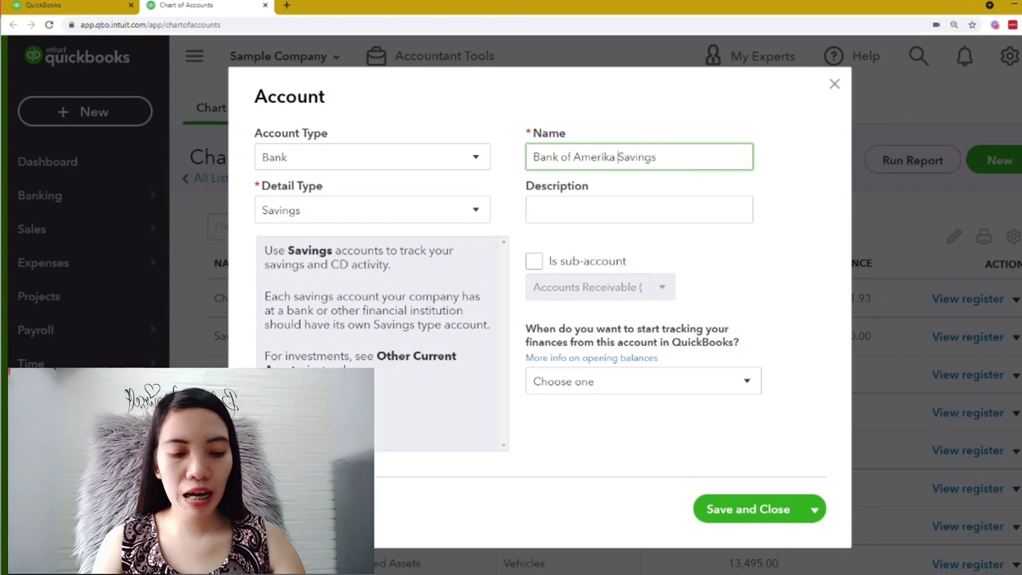
{"action": "left_click", "coordinate": [792, 243]}
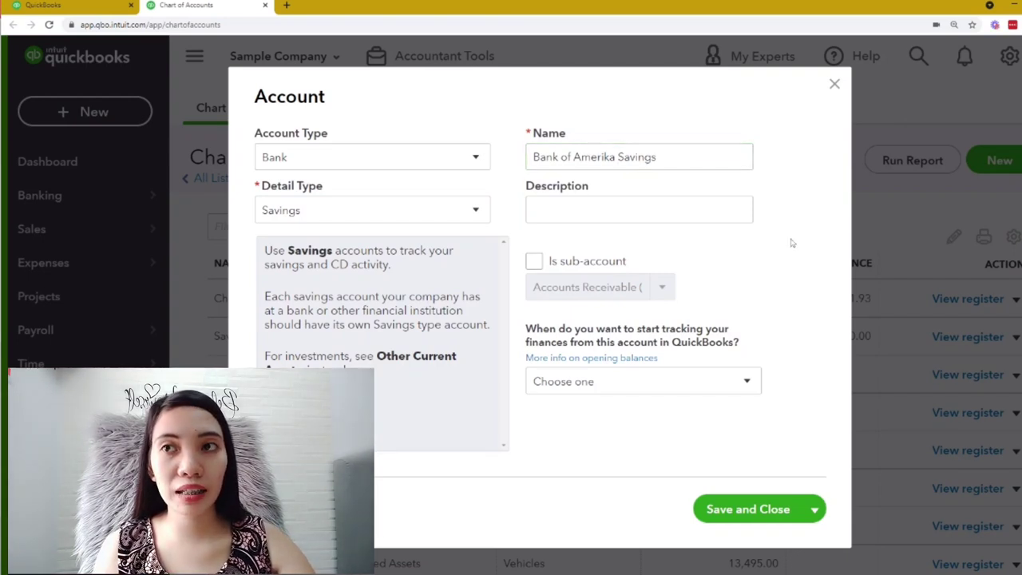
Replace the account name with Food and beverages, leaving the description empty
{"action": "left_click", "coordinate": [639, 209]}
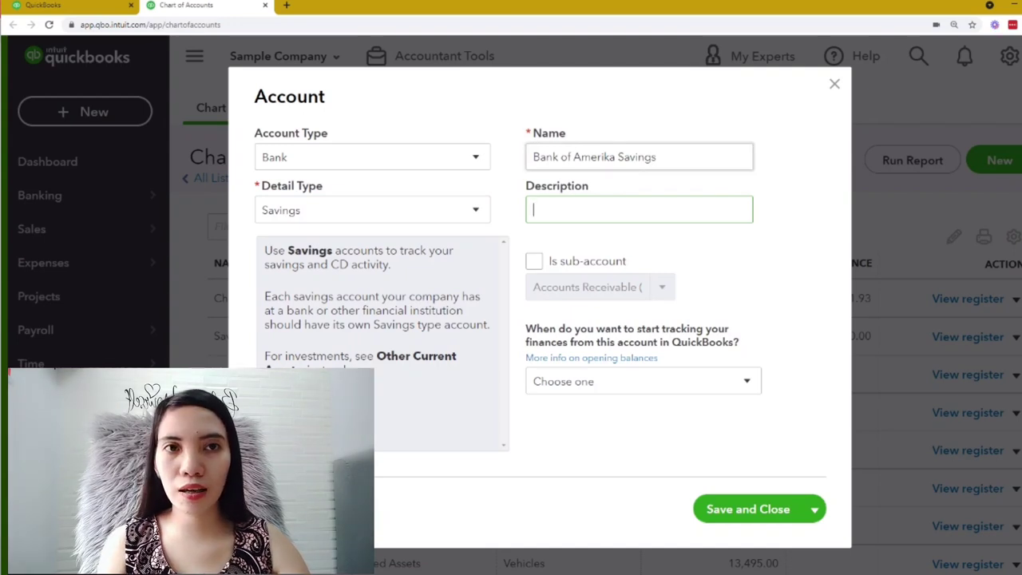
{"action": "left_click_drag", "start_coordinate": [657, 157], "coordinate": [532, 157]}
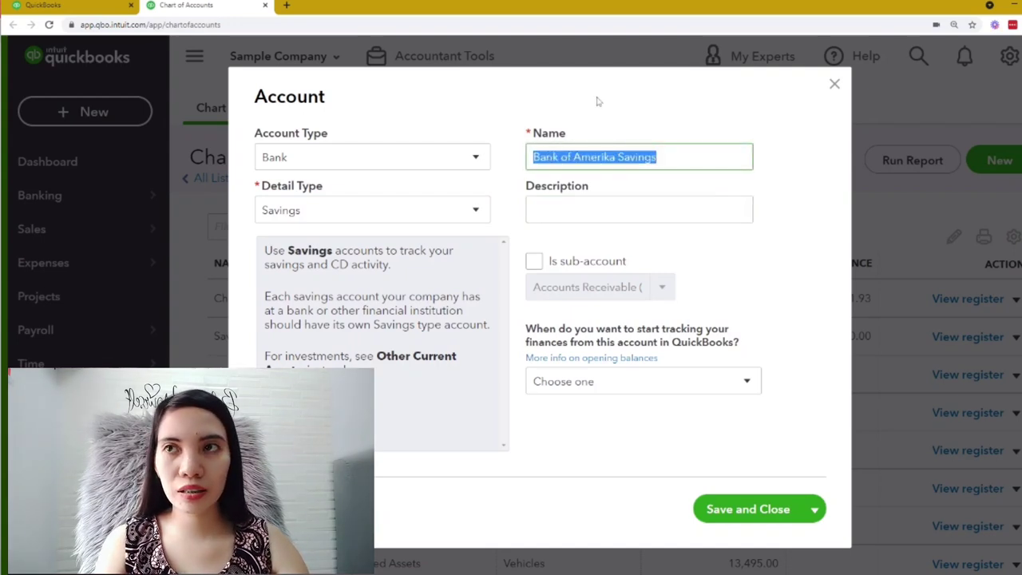
{"action": "type", "text": "Food and"}
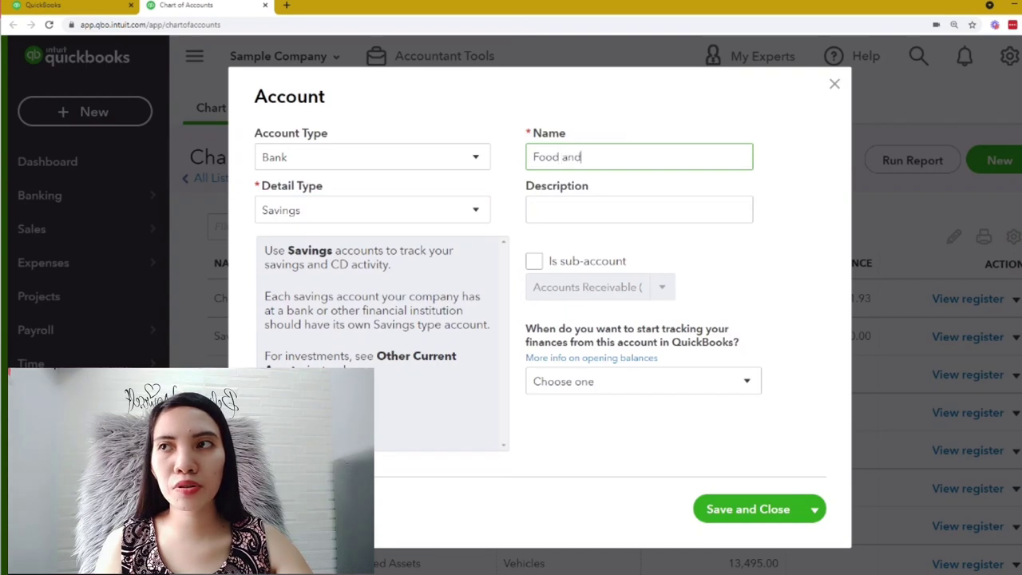
{"action": "type", "text": " bev"}
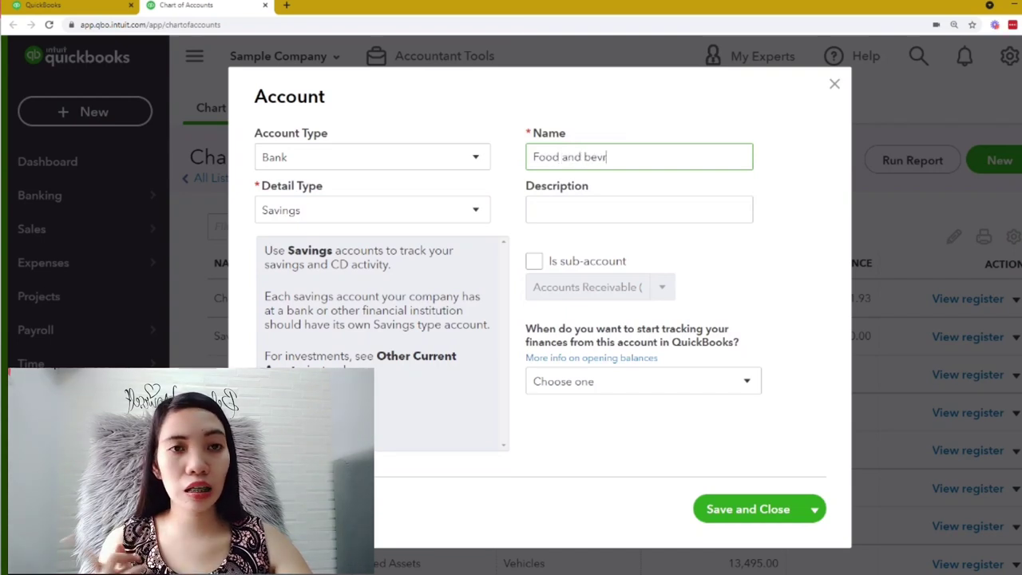
{"action": "type", "text": "erages"}
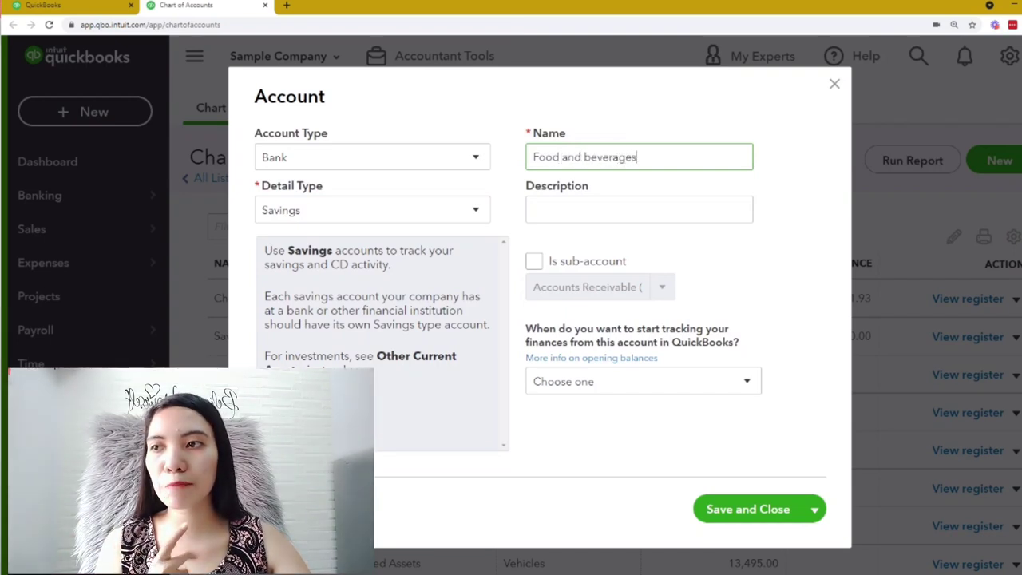
Set the account type to Expenses, keep the Advertising/Promotional detail type, and save and close the account
{"action": "left_click", "coordinate": [381, 165]}
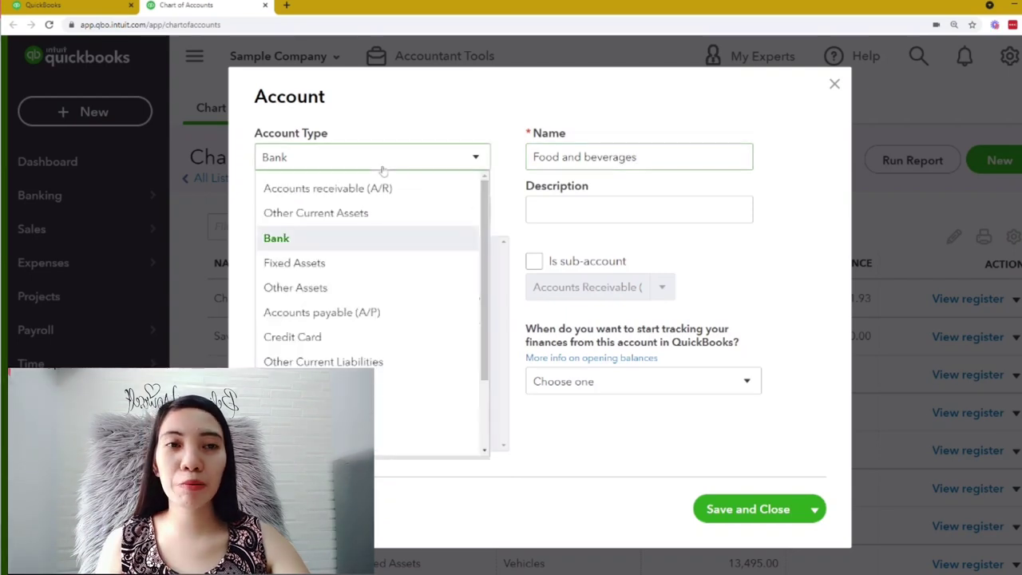
{"action": "scroll", "coordinate": [423, 400], "scroll_direction": "down", "scroll_amount": 1}
{"action": "scroll", "coordinate": [423, 399], "scroll_direction": "down", "scroll_amount": 1}
{"action": "left_click", "coordinate": [423, 416]}
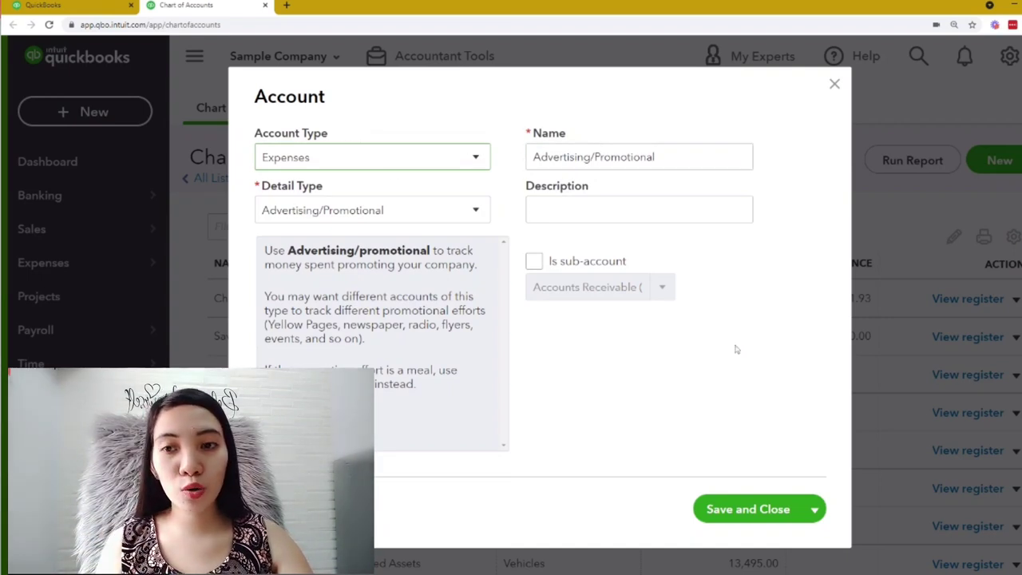
{"action": "left_click", "coordinate": [815, 509]}
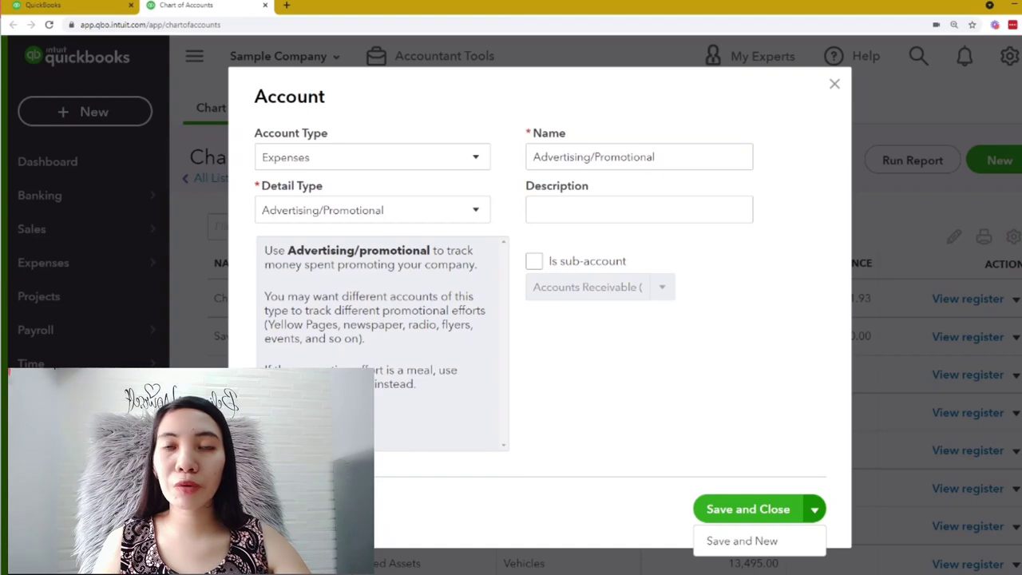
{"action": "left_click", "coordinate": [747, 509]}
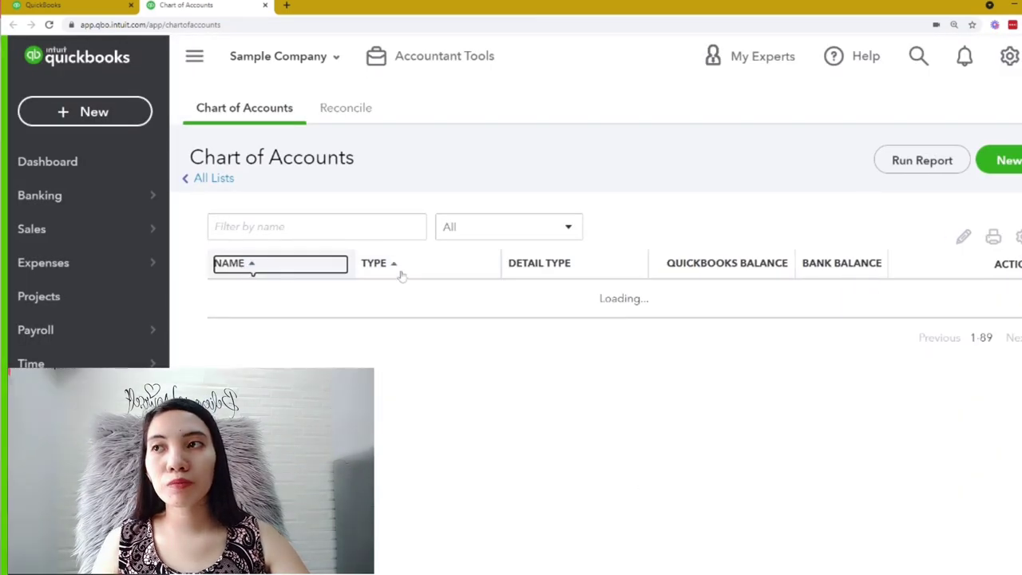
Sort the chart of accounts by type, by QuickBooks balance and finally by bank balance
{"action": "left_click", "coordinate": [398, 272]}
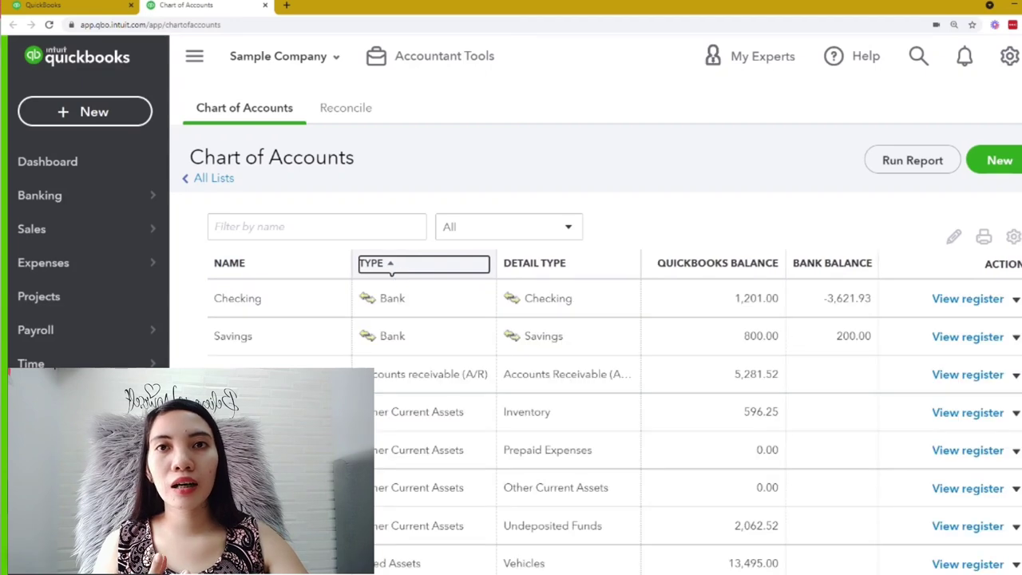
{"action": "left_click", "coordinate": [748, 275]}
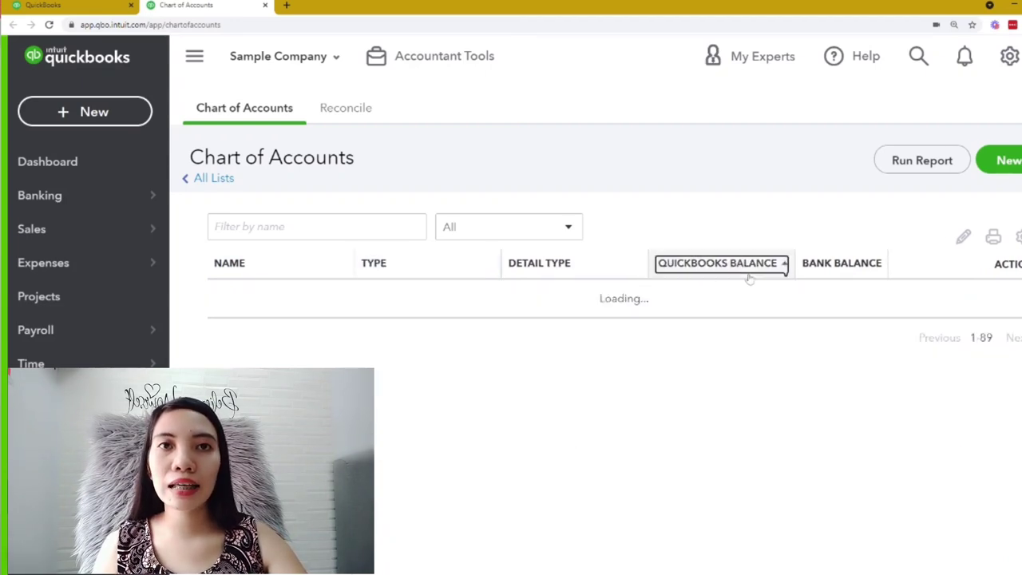
{"action": "left_click", "coordinate": [844, 273]}
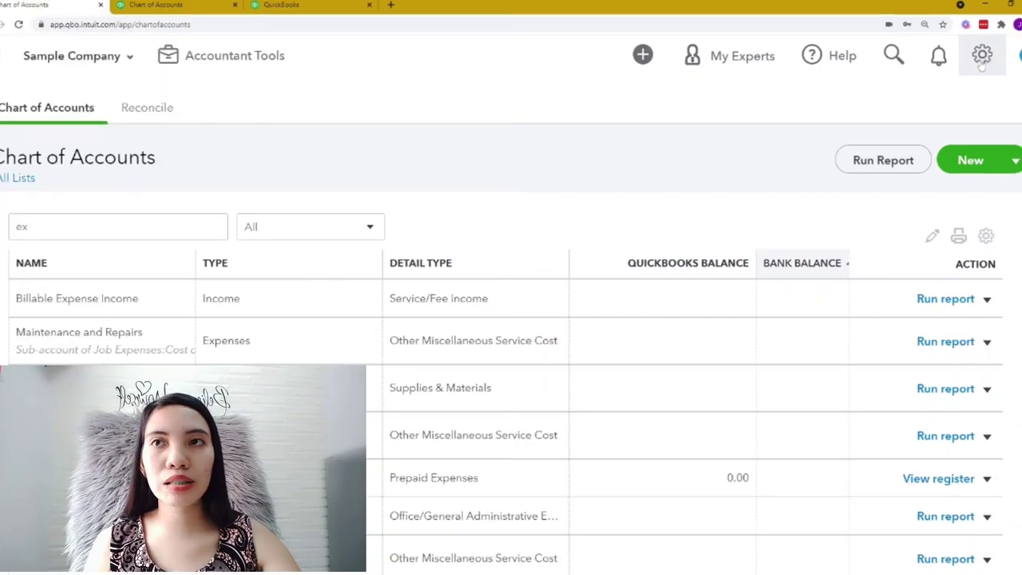
Turn on account numbers in the advanced chart of accounts settings and go back to the chart of accounts list
{"action": "left_click", "coordinate": [982, 56]}
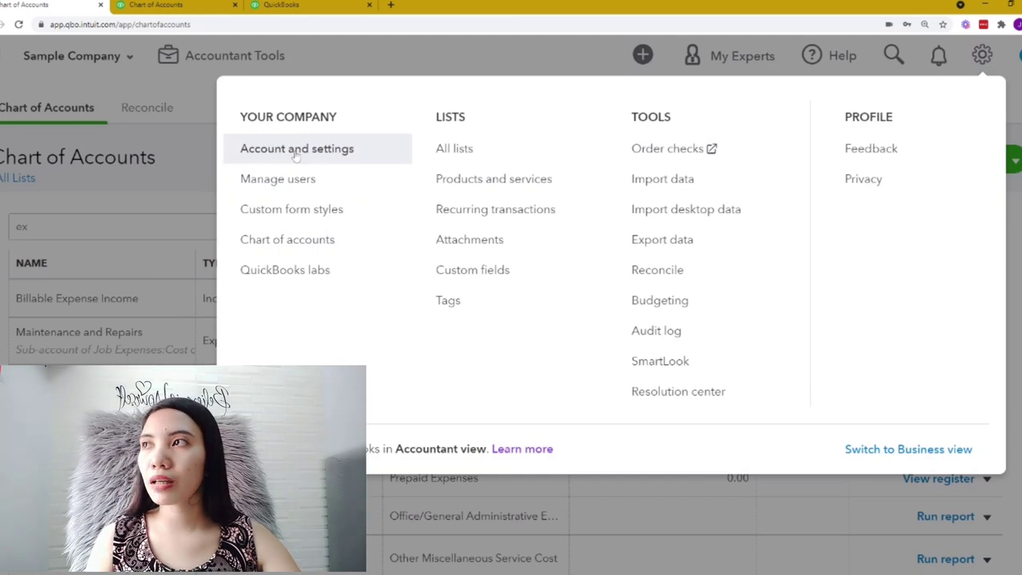
{"action": "left_click", "coordinate": [318, 4]}
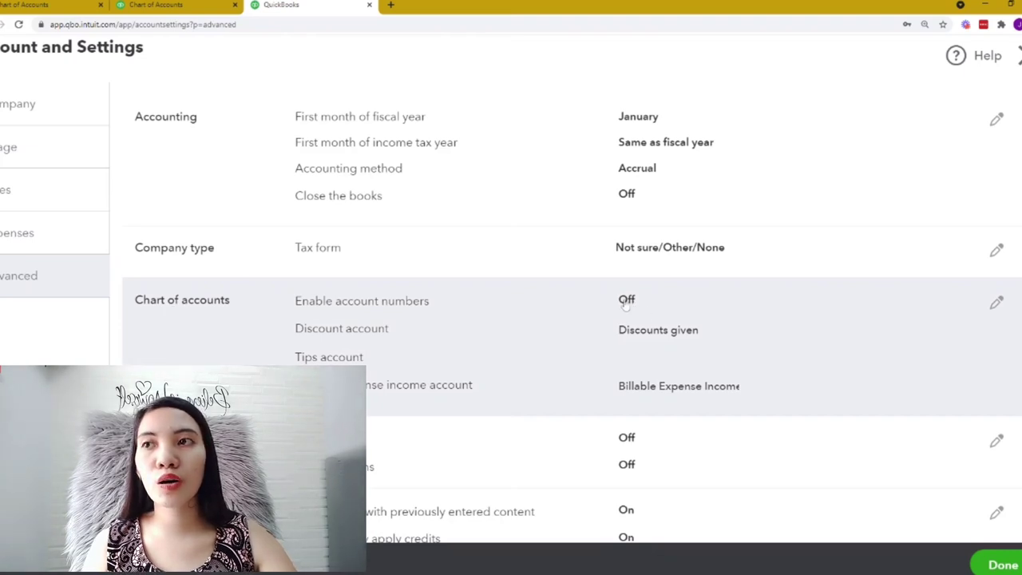
{"action": "left_click", "coordinate": [997, 303]}
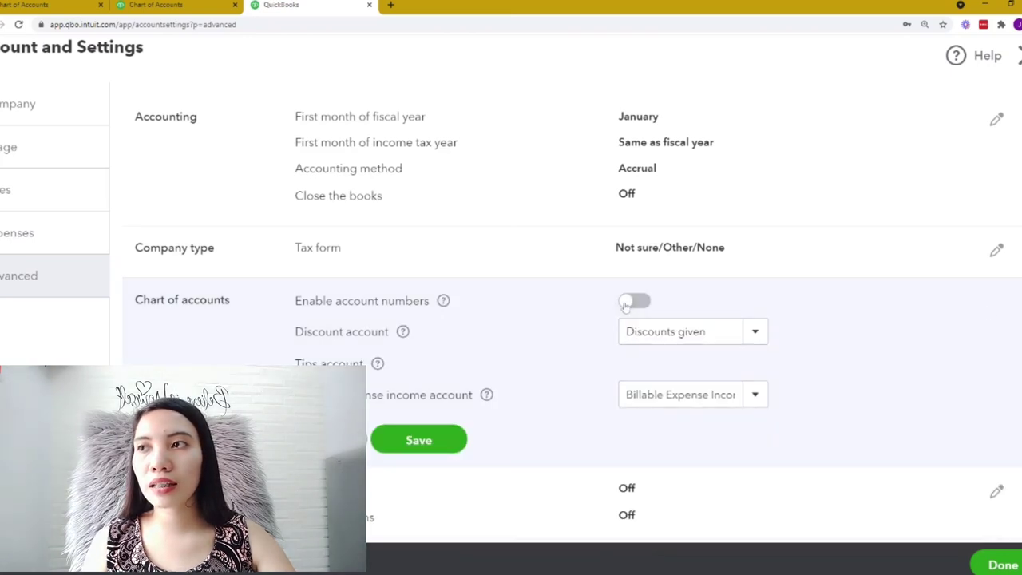
{"action": "left_click", "coordinate": [627, 302]}
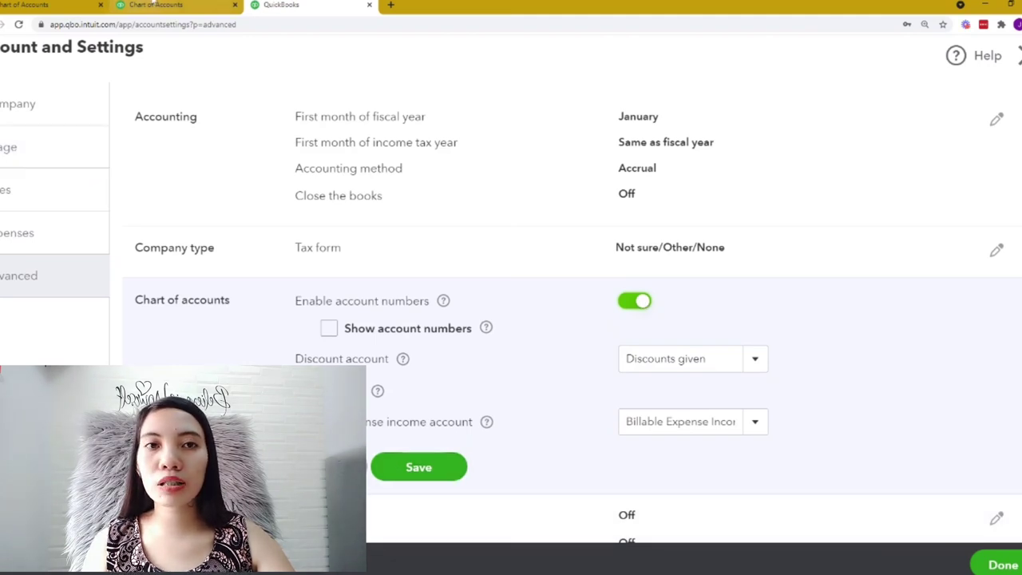
{"action": "left_click", "coordinate": [154, 5]}
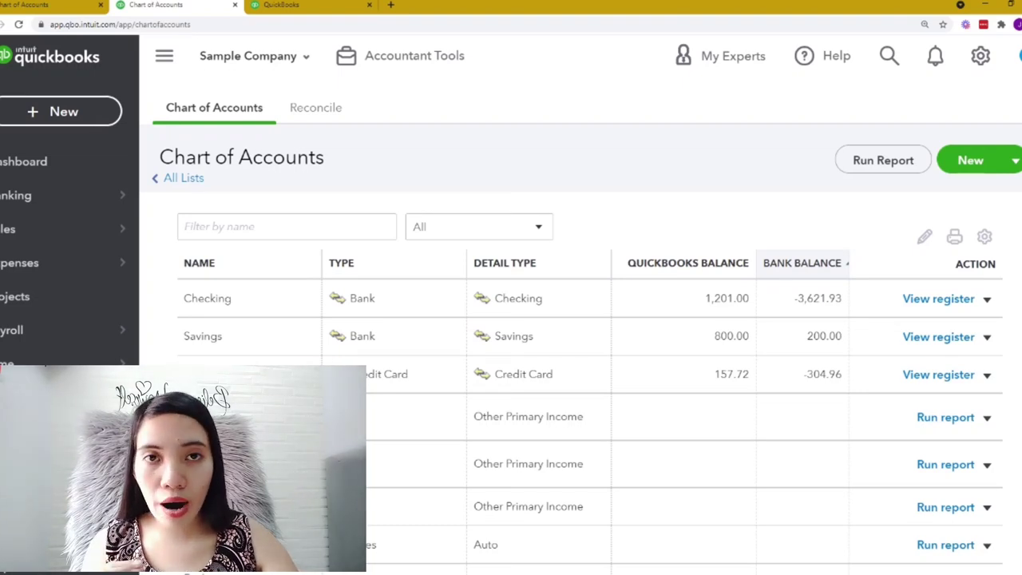
Start importing accounts into the chart of accounts and download the sample import file
{"action": "left_click", "coordinate": [166, 56]}
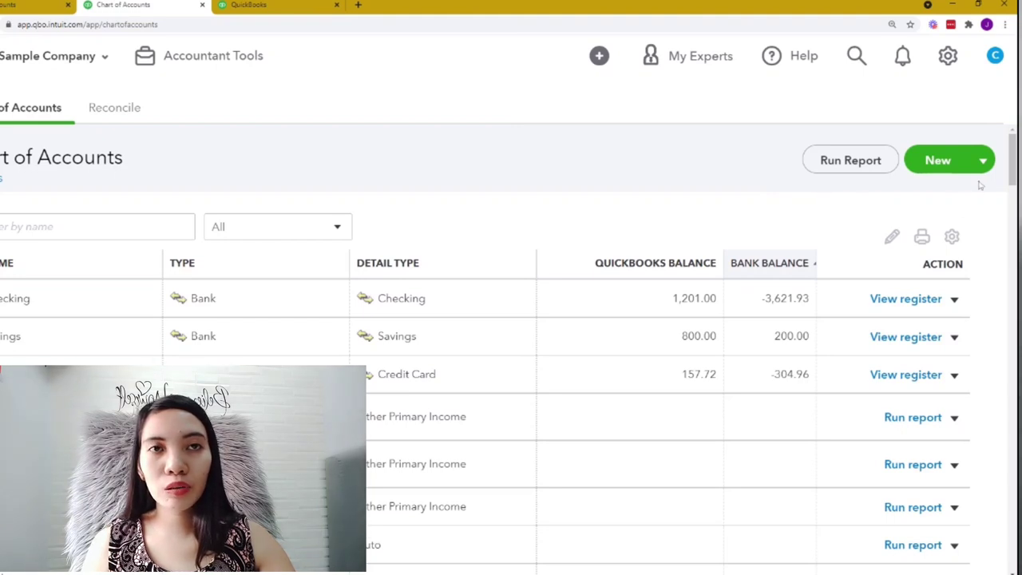
{"action": "left_click", "coordinate": [982, 163]}
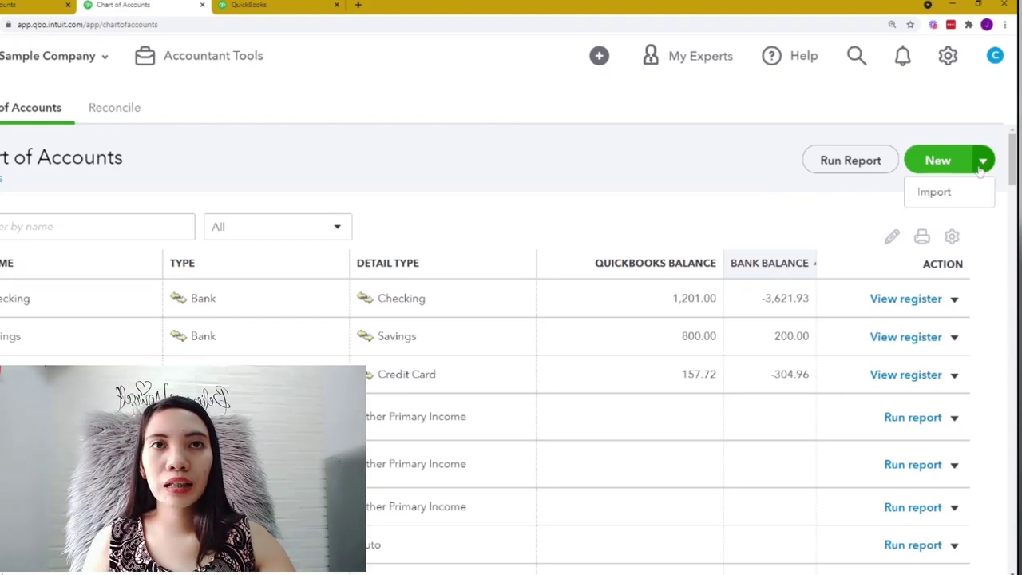
{"action": "left_click", "coordinate": [934, 193]}
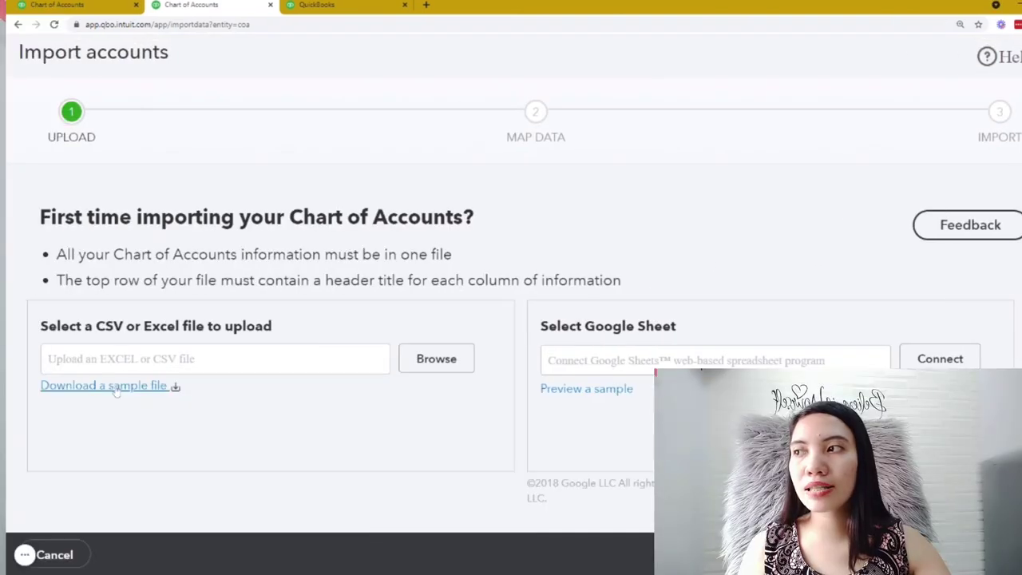
{"action": "left_click", "coordinate": [115, 385]}
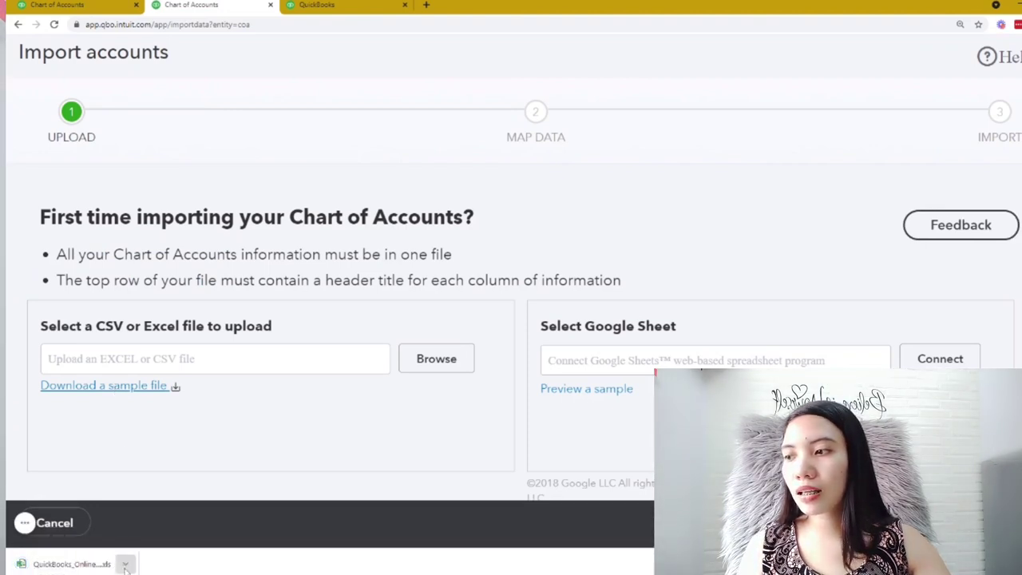
{"action": "left_click", "coordinate": [119, 566]}
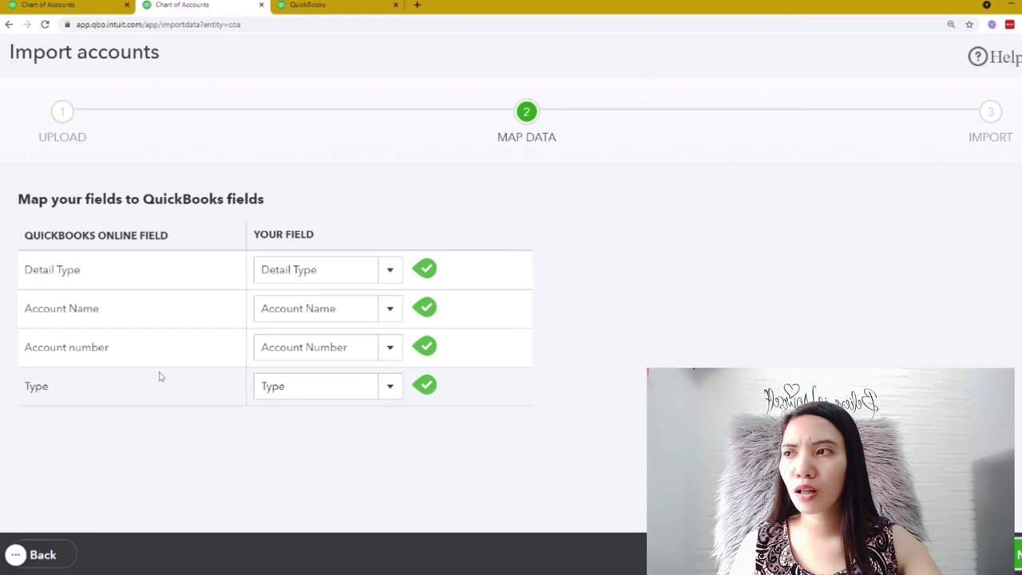
Map the Type field to No Match and close the account import without finishing it
{"action": "left_click", "coordinate": [395, 391]}
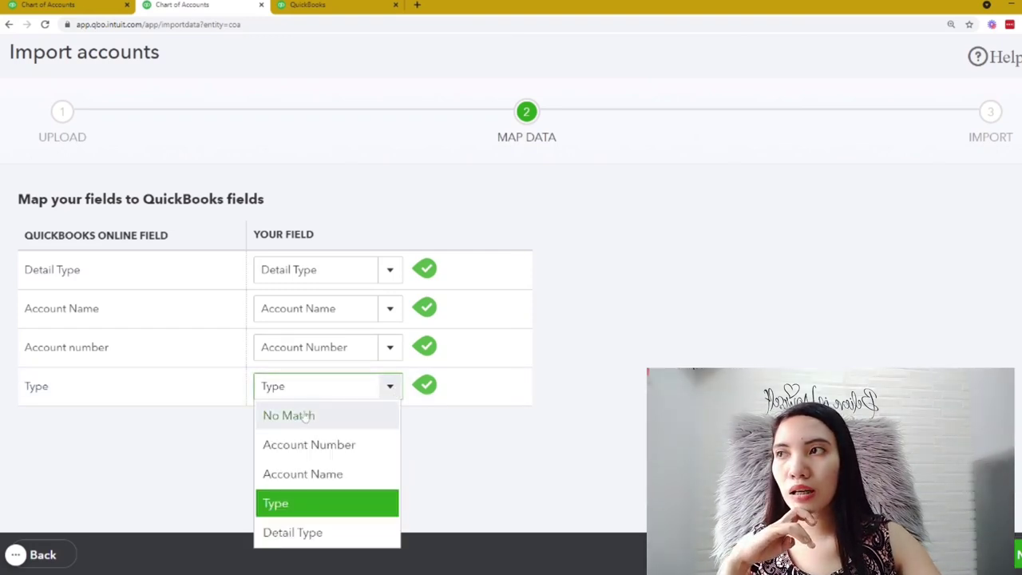
{"action": "left_click", "coordinate": [301, 417]}
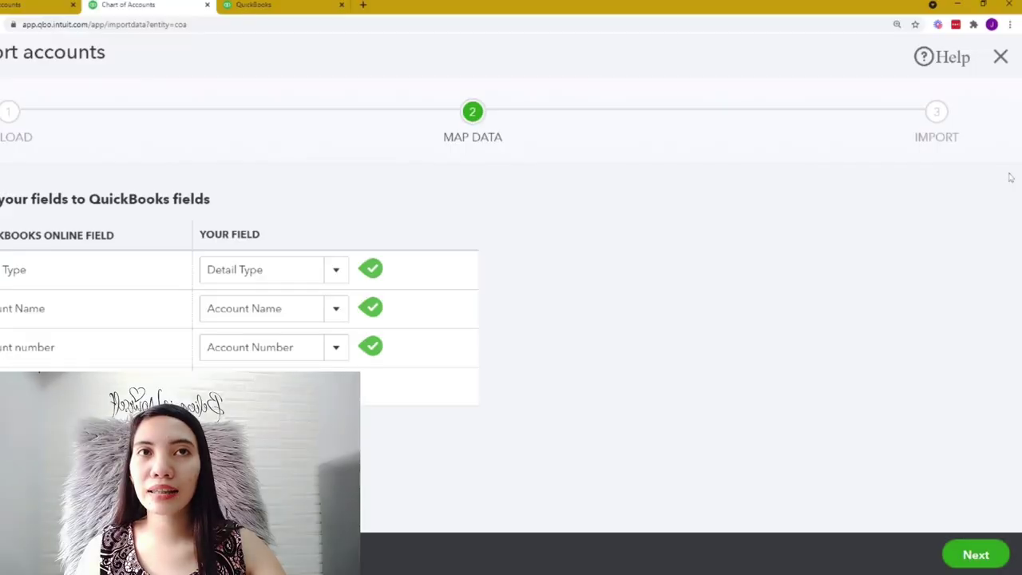
{"action": "left_click", "coordinate": [1000, 56]}
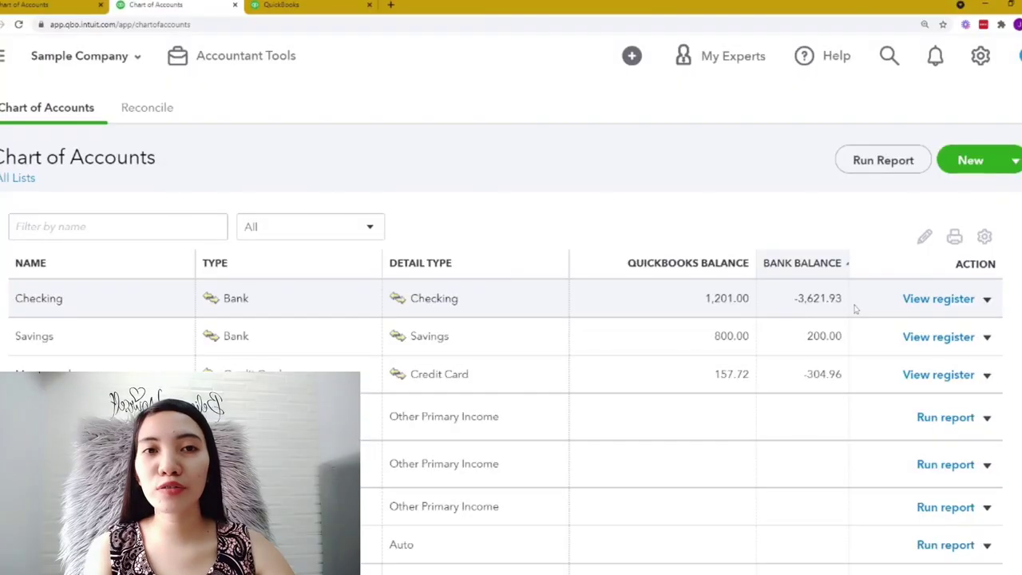
Open the chart of accounts for batch editing and look through the editable account names
{"action": "left_click", "coordinate": [924, 237]}
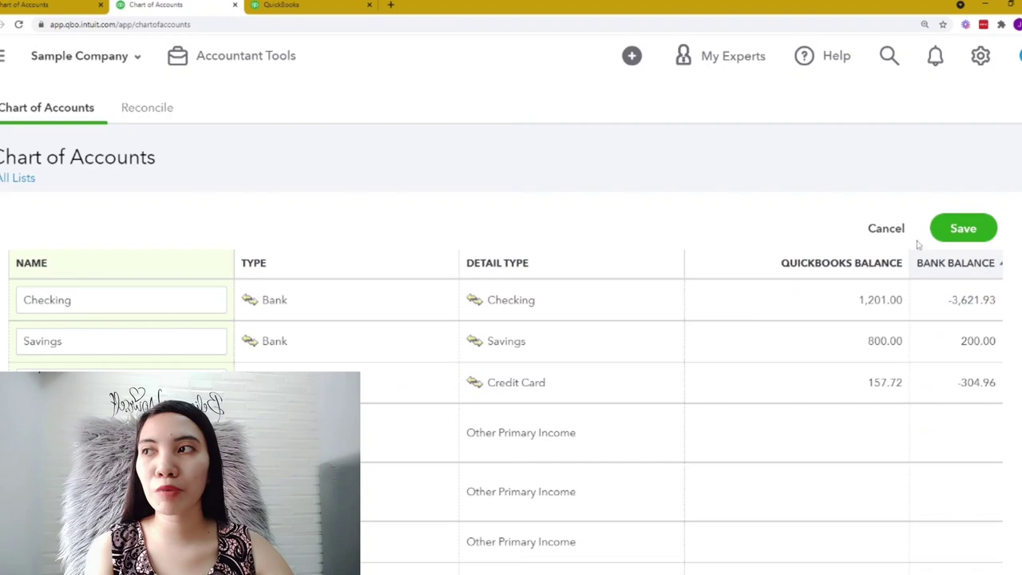
{"action": "scroll", "coordinate": [349, 332], "scroll_direction": "down", "scroll_amount": 5}
{"action": "scroll", "coordinate": [347, 334], "scroll_direction": "down", "scroll_amount": 10}
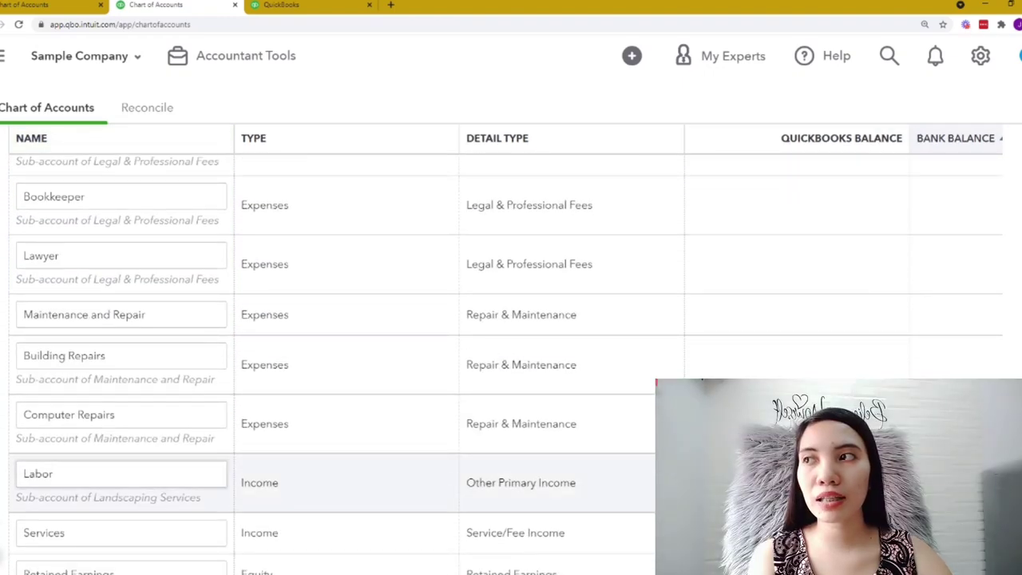
{"action": "scroll", "coordinate": [91, 522], "scroll_direction": "down", "scroll_amount": 5}
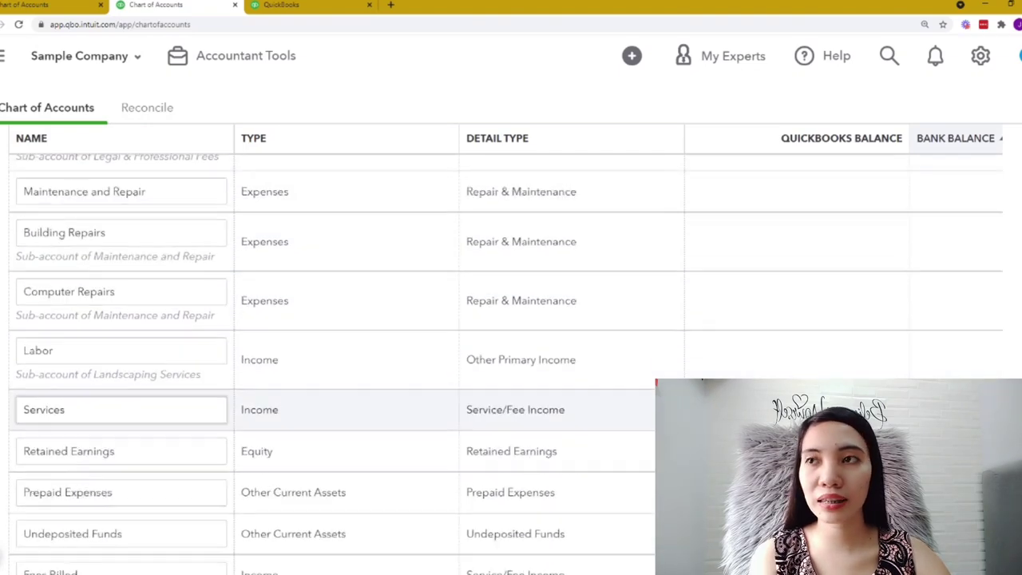
{"action": "scroll", "coordinate": [320, 359], "scroll_direction": "down", "scroll_amount": 4}
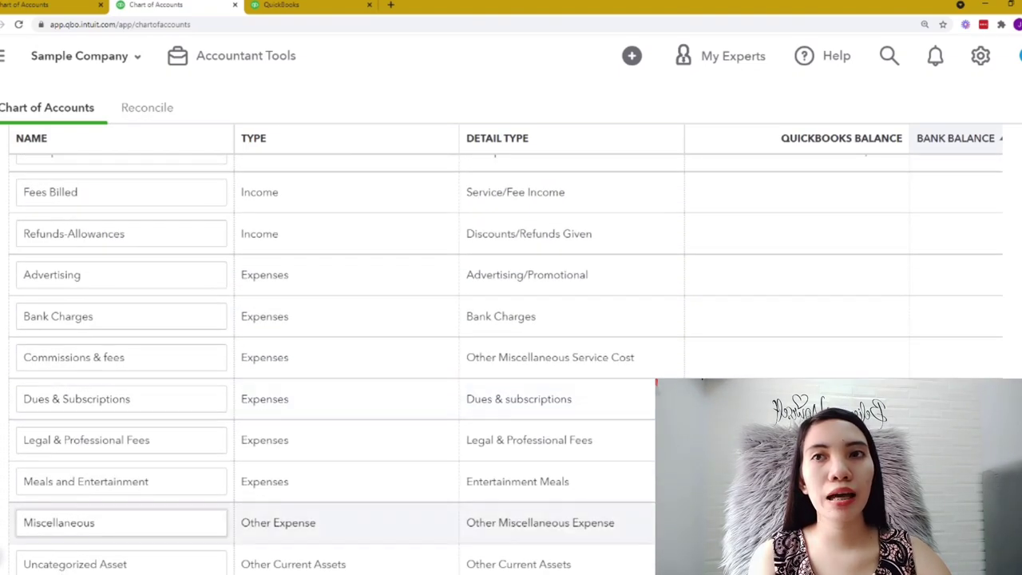
{"action": "scroll", "coordinate": [319, 359], "scroll_direction": "down", "scroll_amount": 2}
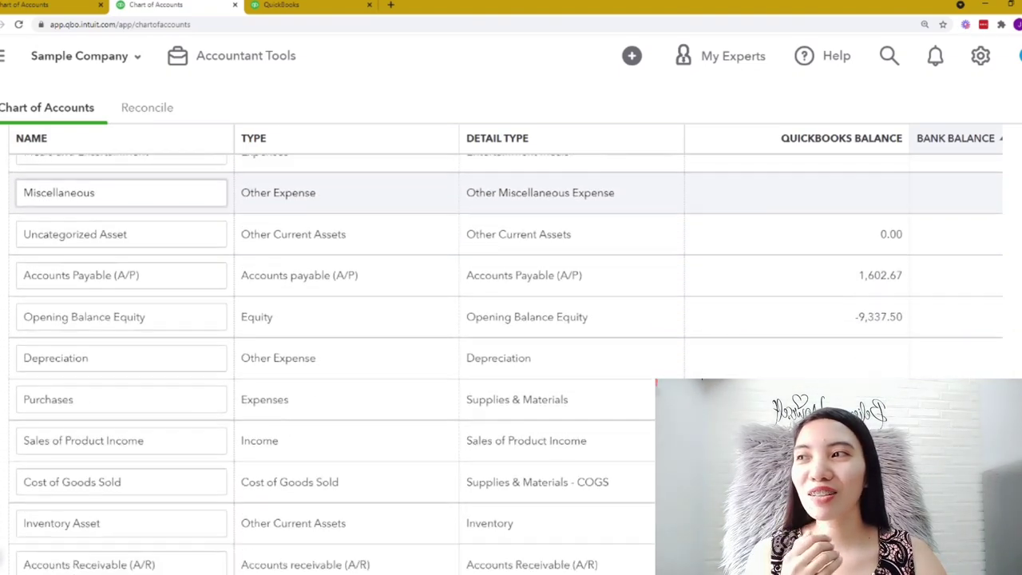
{"action": "scroll", "coordinate": [320, 359], "scroll_direction": "up", "scroll_amount": 5}
{"action": "scroll", "coordinate": [320, 359], "scroll_direction": "up", "scroll_amount": 15}
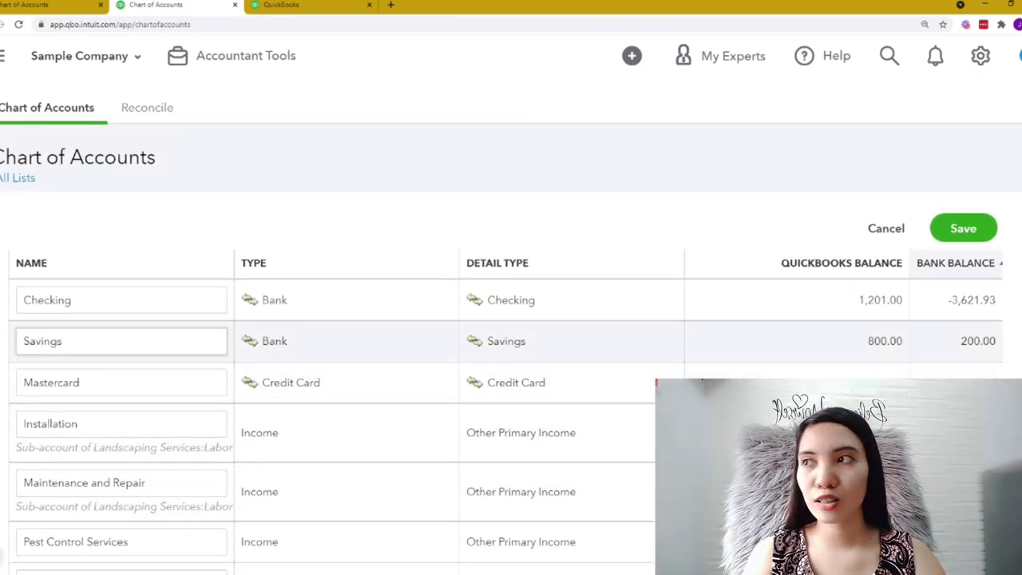
Try adding the prefix HS to the Checking account's name in the batch edit list
{"action": "left_click", "coordinate": [24, 299]}
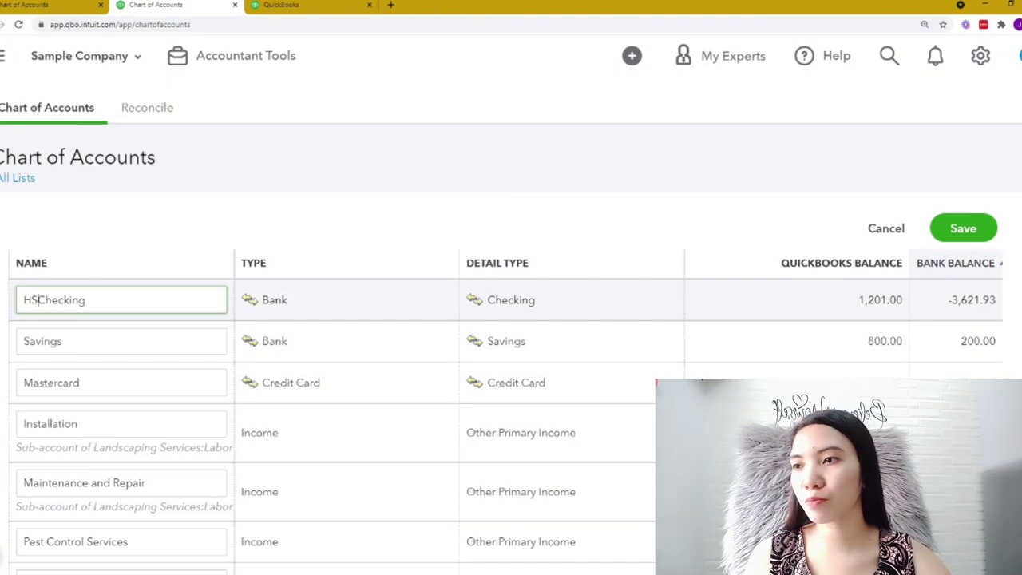
{"action": "scroll", "coordinate": [84, 372], "scroll_direction": "down", "scroll_amount": 15}
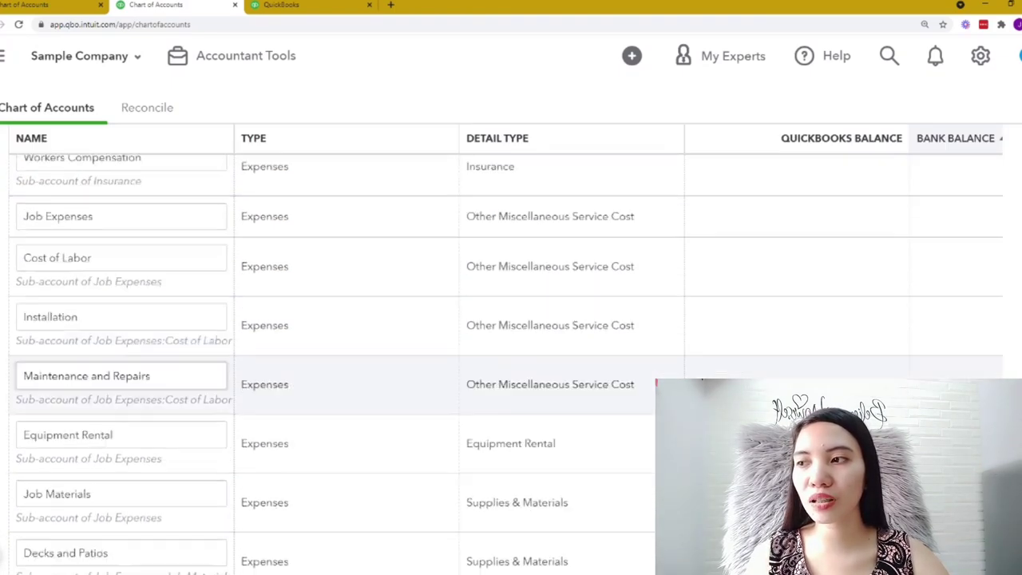
{"action": "scroll", "coordinate": [319, 360], "scroll_direction": "down", "scroll_amount": 20}
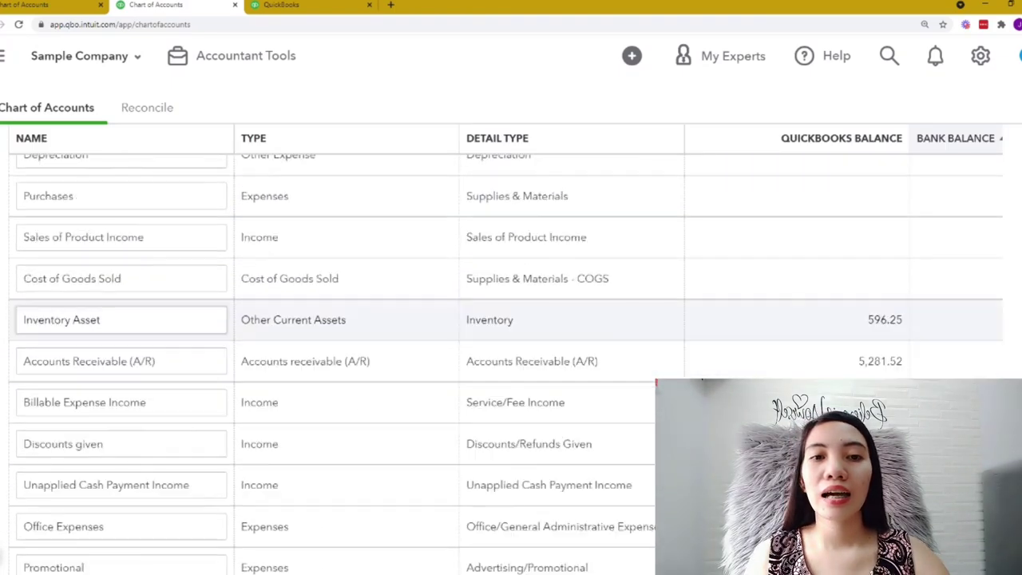
{"action": "scroll", "coordinate": [543, 559], "scroll_direction": "down", "scroll_amount": 5}
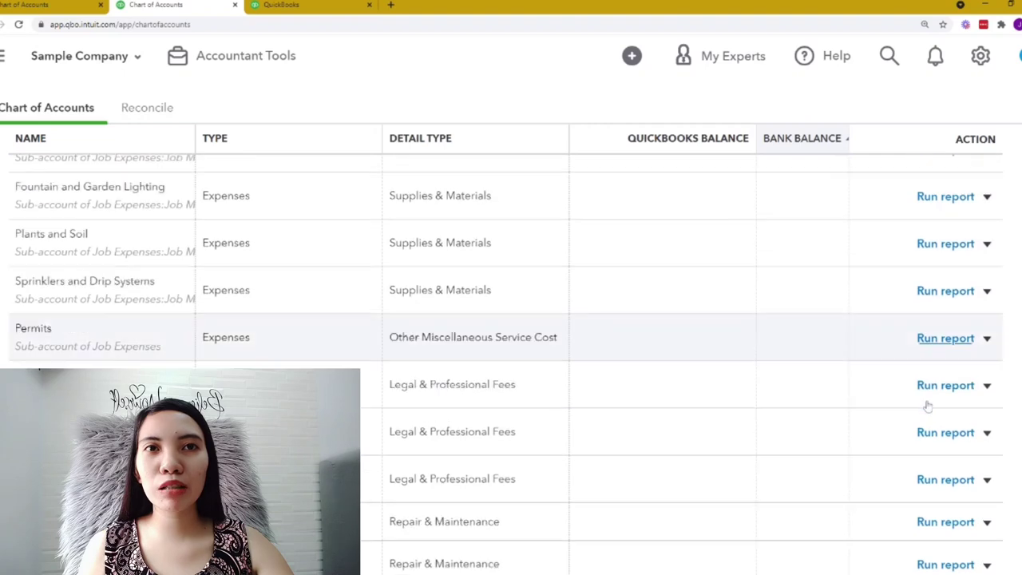
Open the Labor sub-account of Landscaping Services for editing
{"action": "scroll", "coordinate": [926, 405], "scroll_direction": "down", "scroll_amount": 3}
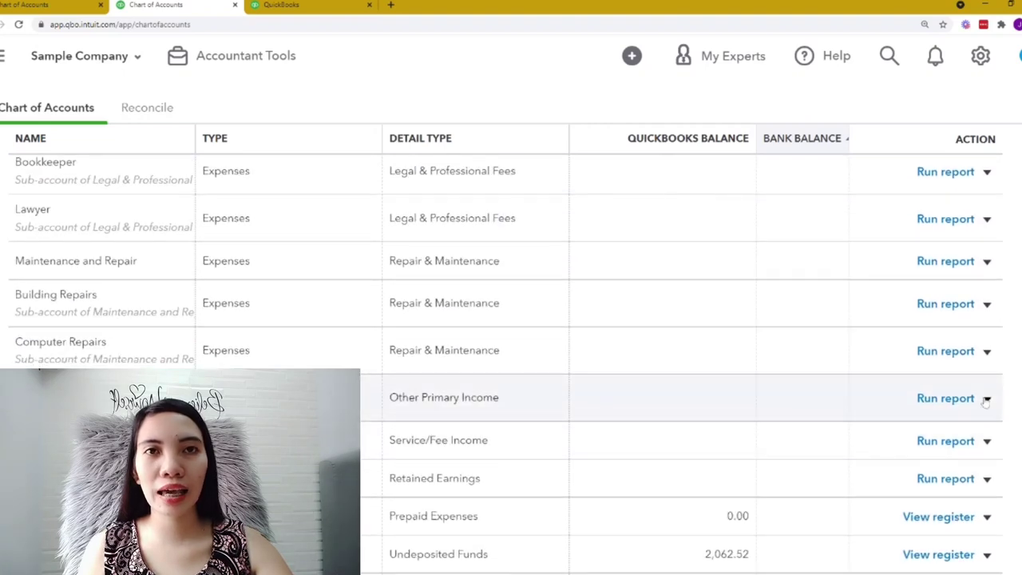
{"action": "left_click", "coordinate": [987, 400]}
{"action": "left_click", "coordinate": [910, 425]}
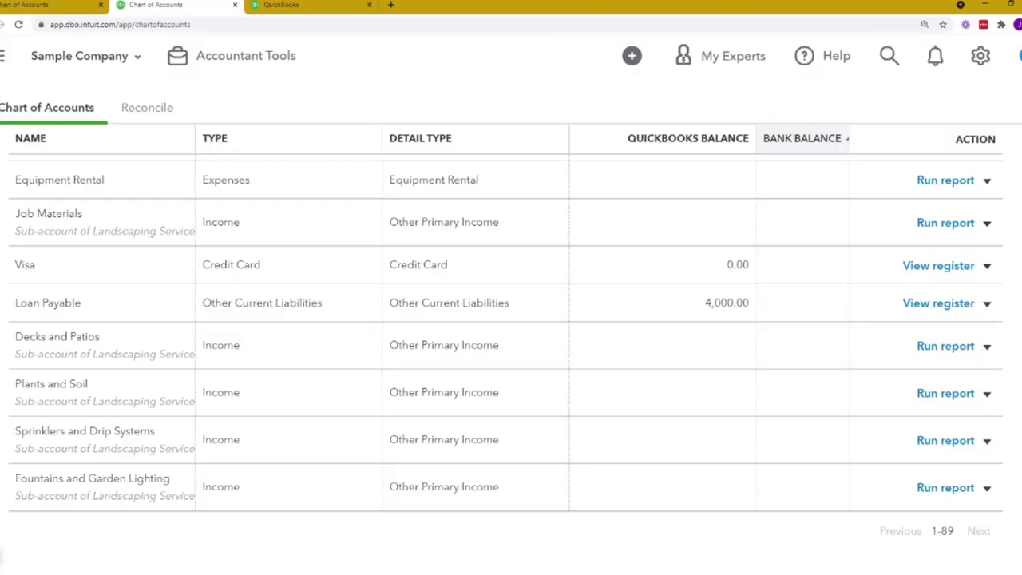
Try to make the Uncategorized Income account inactive
{"action": "scroll", "coordinate": [506, 364], "scroll_direction": "up", "scroll_amount": 4}
{"action": "scroll", "coordinate": [973, 423], "scroll_direction": "up", "scroll_amount": 4}
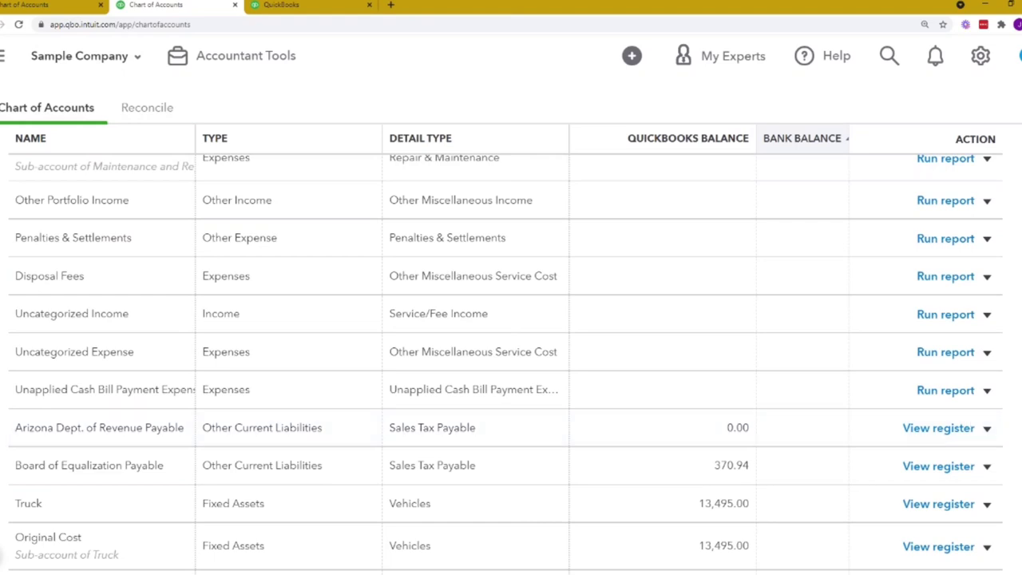
{"action": "left_click", "coordinate": [987, 315]}
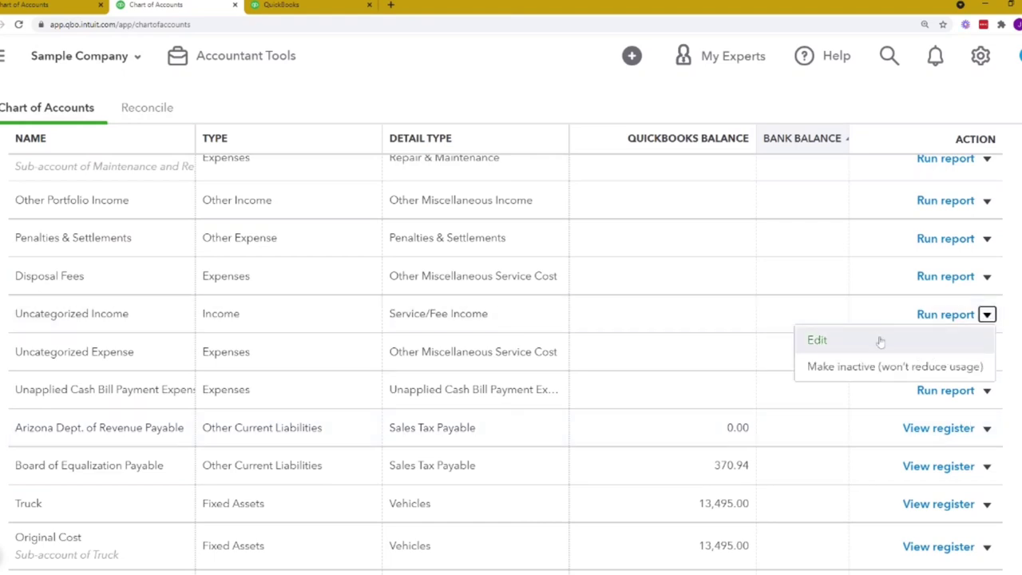
{"action": "left_click", "coordinate": [856, 368]}
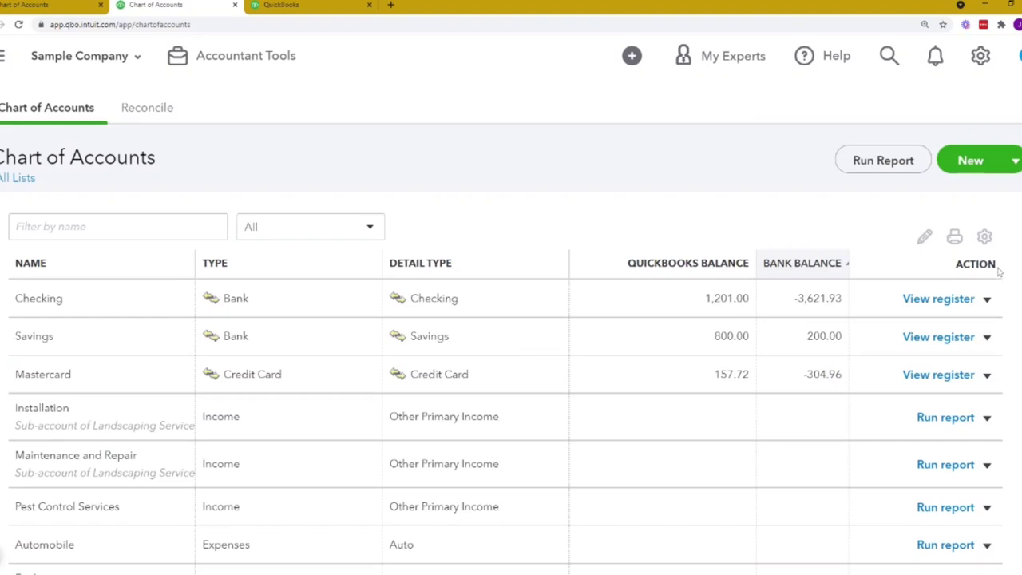
Include inactive accounts in the chart of accounts list
{"action": "left_click", "coordinate": [986, 237]}
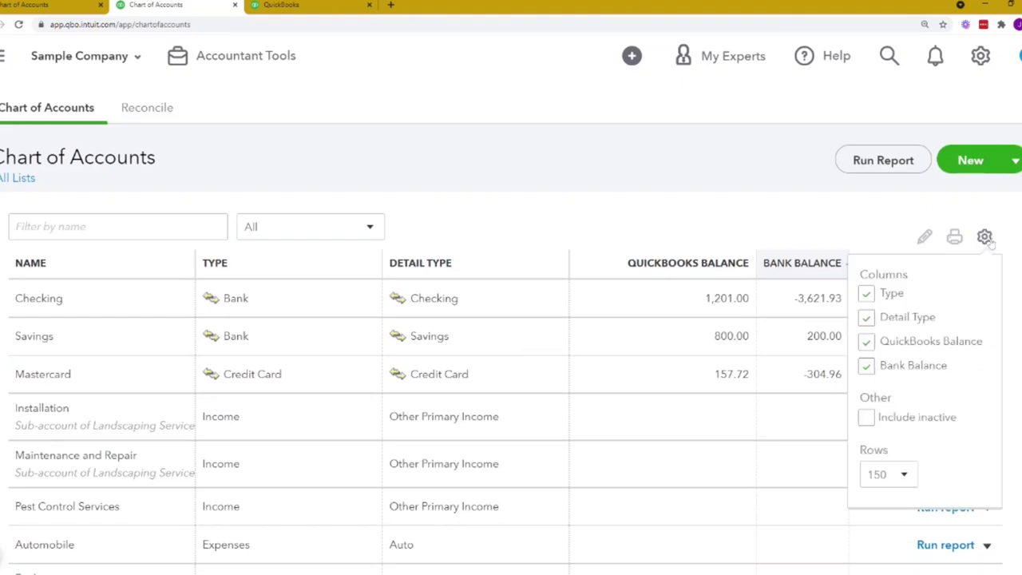
{"action": "left_click", "coordinate": [868, 422]}
{"action": "left_click", "coordinate": [679, 167]}
Find the deleted Repair & Maintenance expense account in the list and make it active again
{"action": "scroll", "coordinate": [619, 391], "scroll_direction": "down", "scroll_amount": 15}
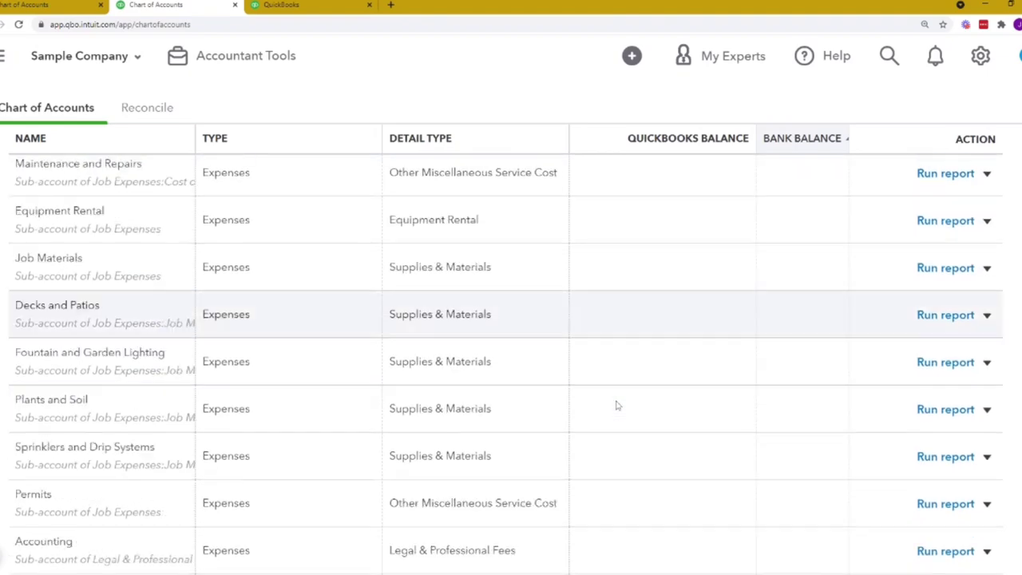
{"action": "scroll", "coordinate": [617, 406], "scroll_direction": "down", "scroll_amount": 3}
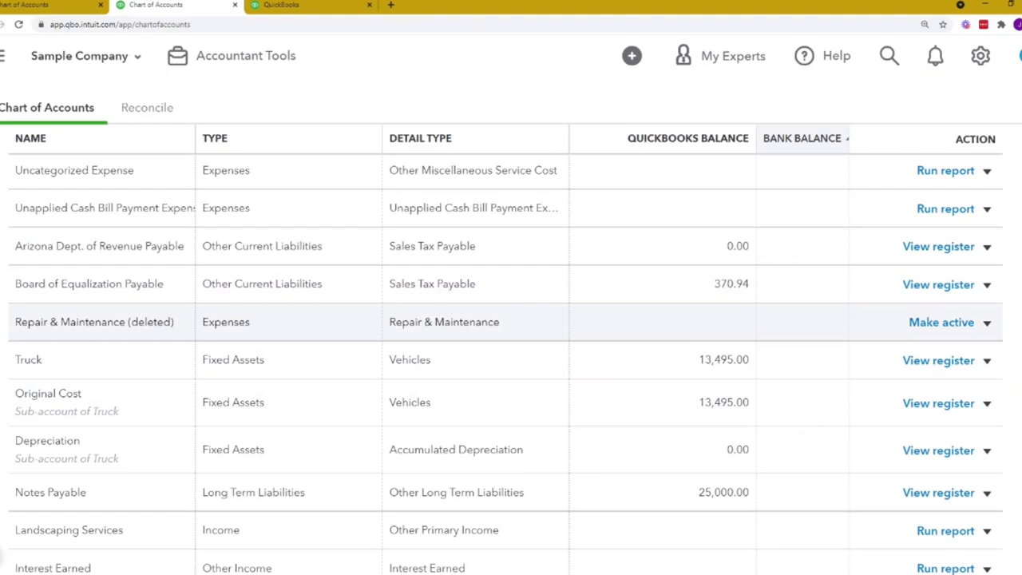
{"action": "scroll", "coordinate": [144, 333], "scroll_direction": "down", "scroll_amount": 5}
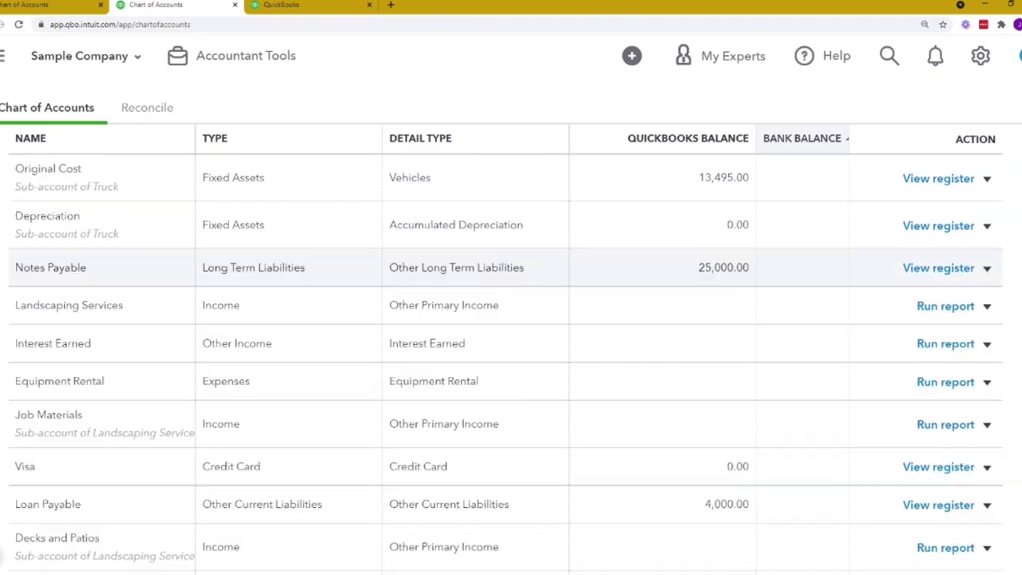
{"action": "scroll", "coordinate": [144, 333], "scroll_direction": "up", "scroll_amount": 10}
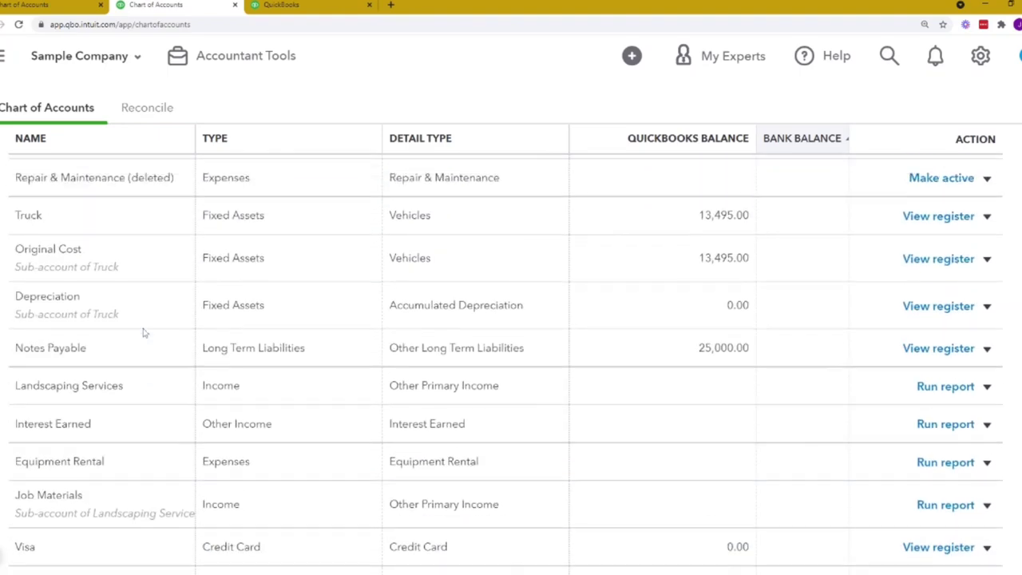
{"action": "scroll", "coordinate": [144, 333], "scroll_direction": "up", "scroll_amount": 5}
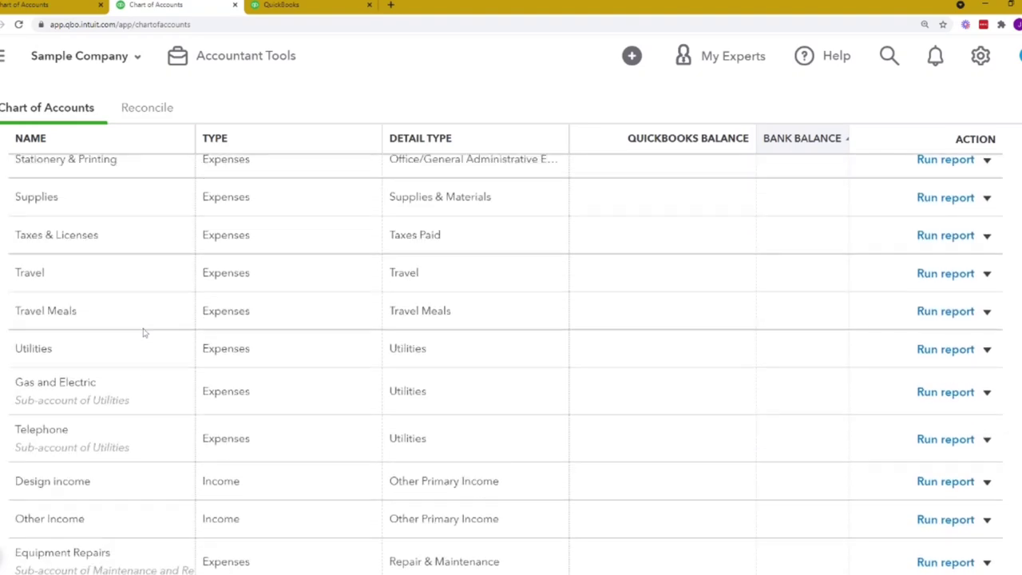
{"action": "scroll", "coordinate": [143, 333], "scroll_direction": "down", "scroll_amount": 8}
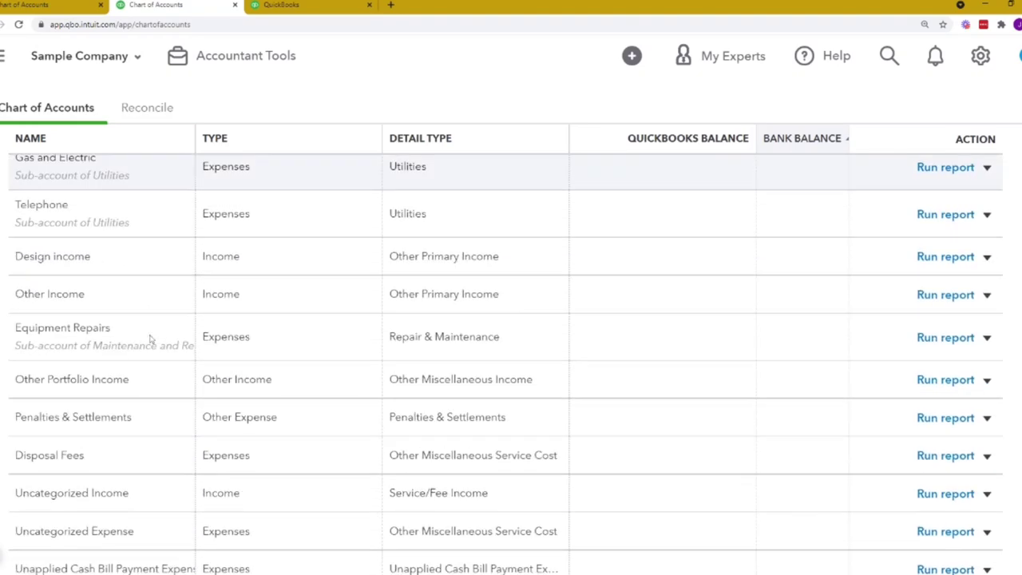
{"action": "scroll", "coordinate": [152, 339], "scroll_direction": "down", "scroll_amount": 1}
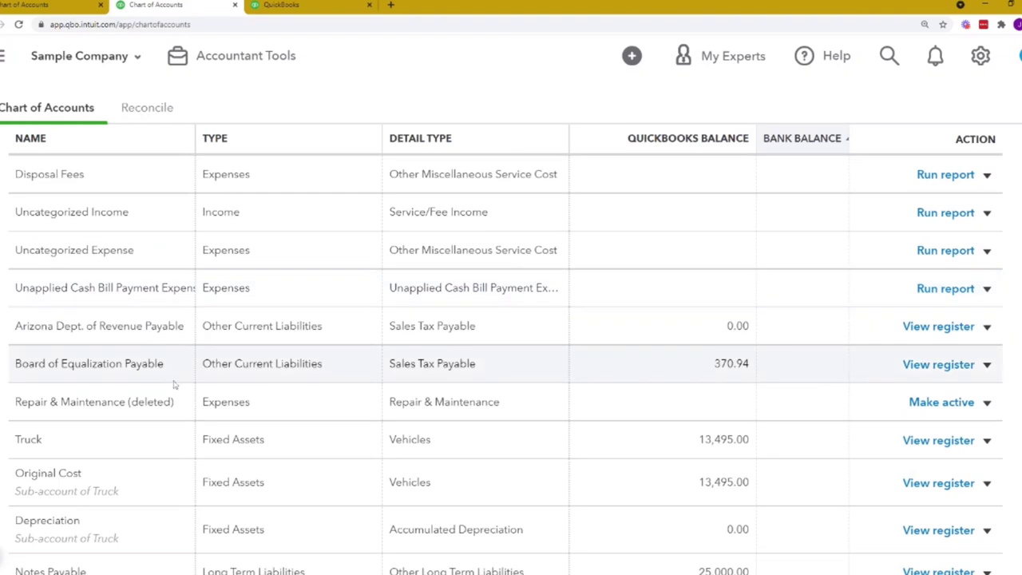
{"action": "left_click", "coordinate": [942, 402]}
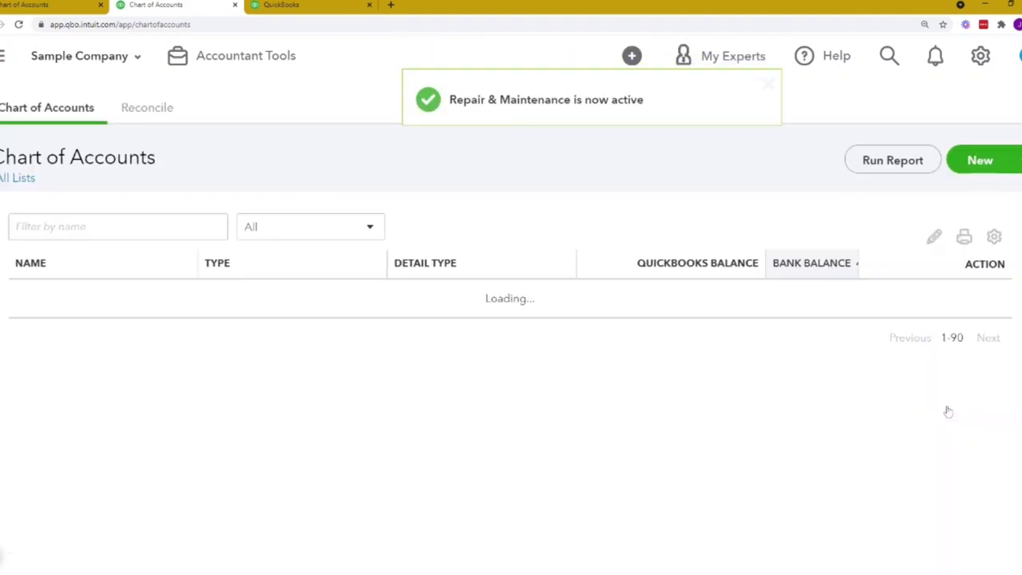